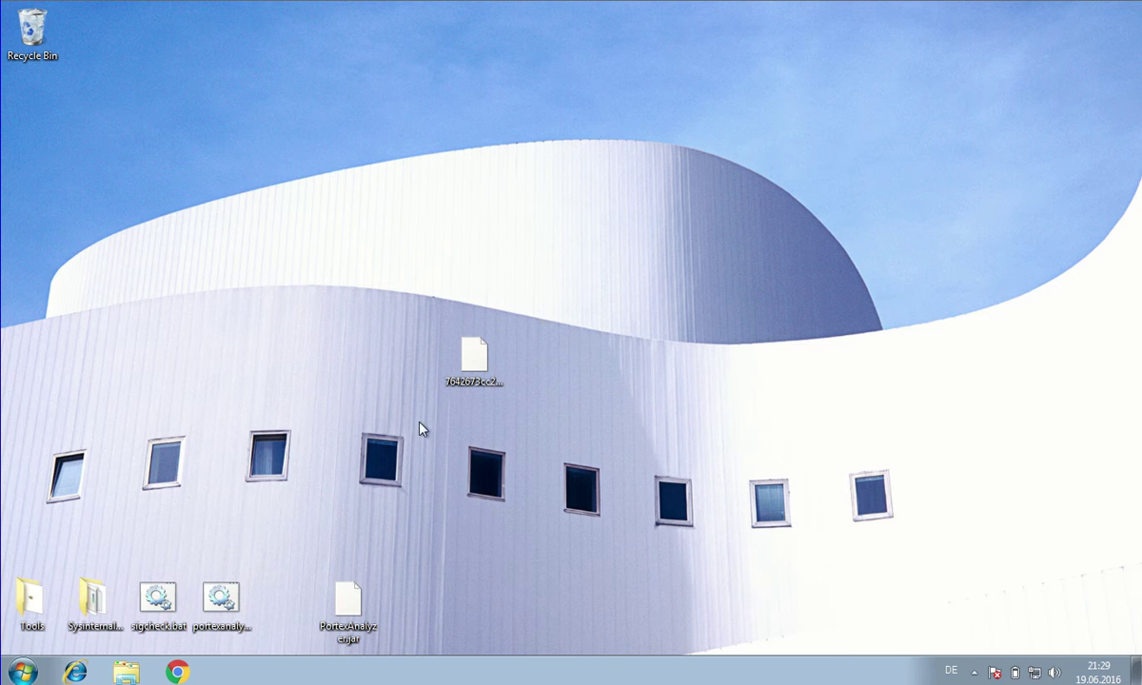
Step: Open the desktop batch file portexanalyzer.bat for editing in Notepad++
click(225, 614)
right_click(225, 614)
click(173, 485)
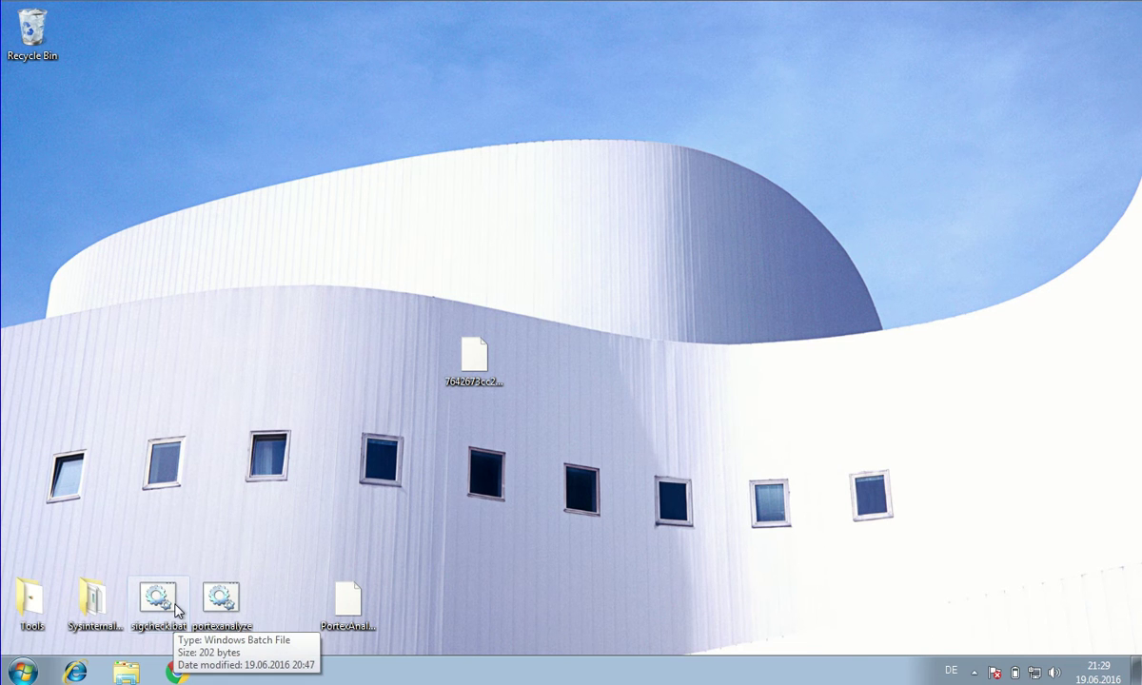
right_click(237, 600)
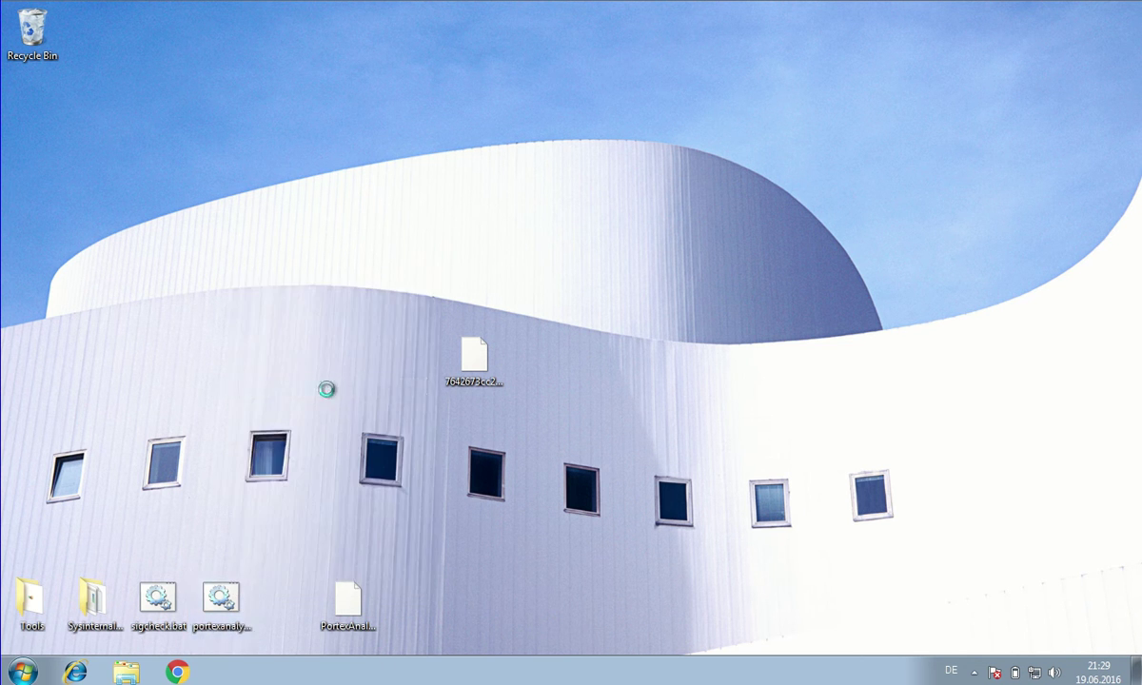
click(328, 387)
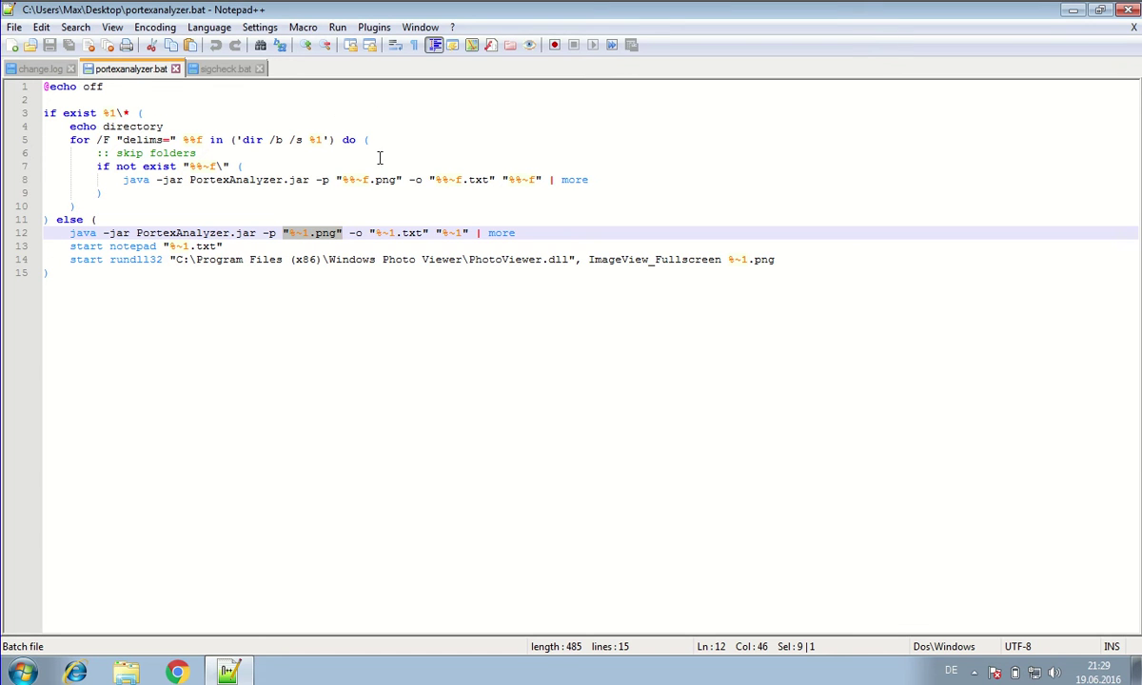
Step: Examine the directory check "if exist %1\*" at the start of portexanalyzer.bat
drag(163, 127, 44, 99)
click(163, 127)
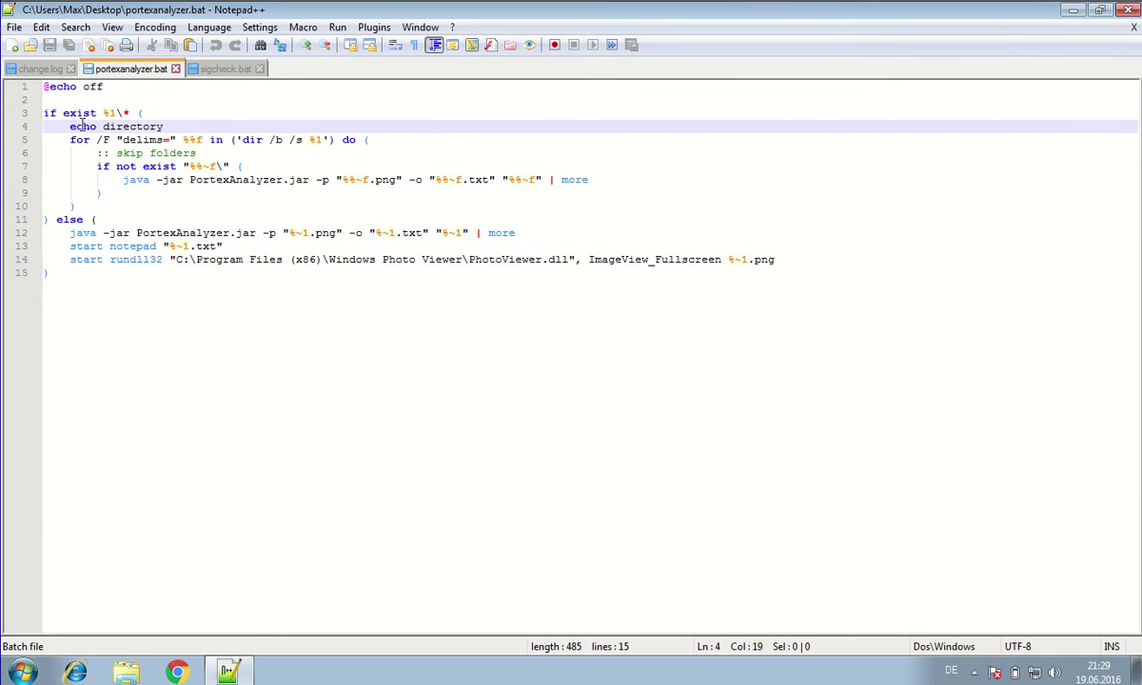
drag(43, 112, 149, 114)
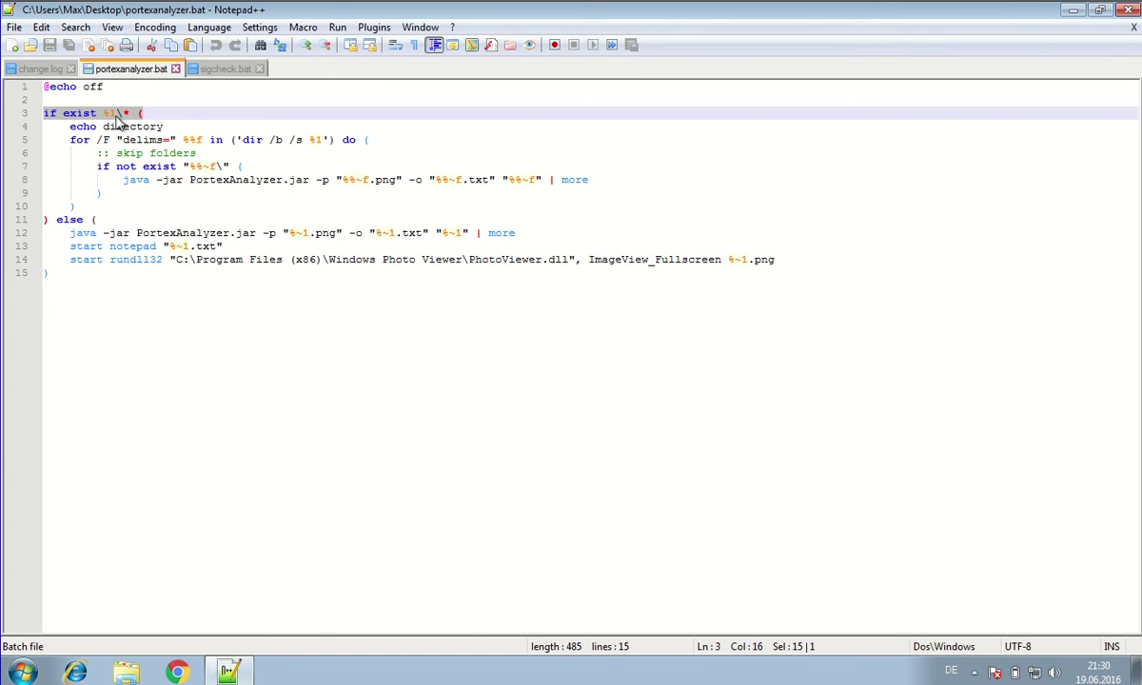
click(112, 113)
drag(102, 114, 129, 113)
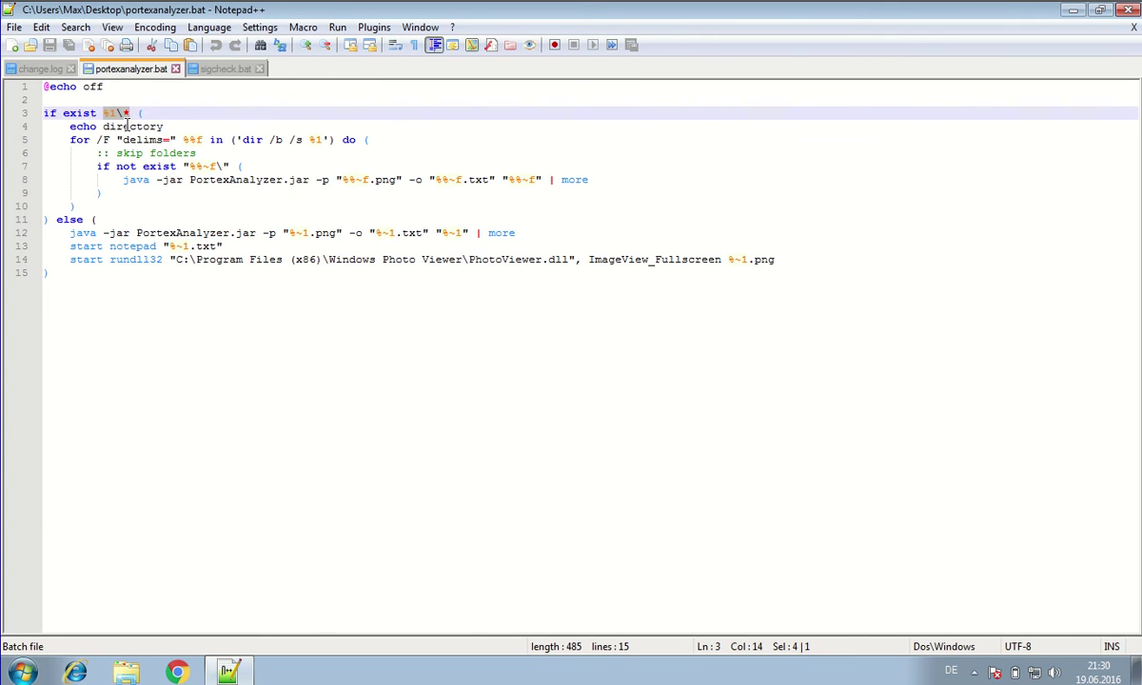
click(130, 127)
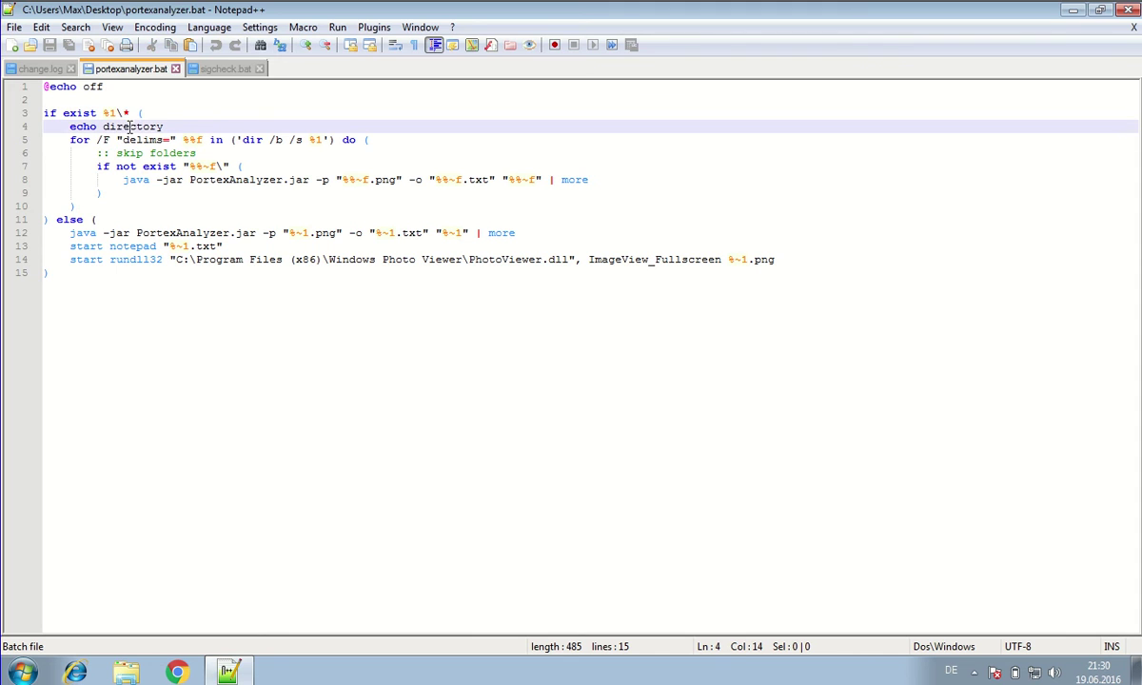
Step: Examine the for loop over the directory's files and the -p, -o and input arguments of its PortexAnalyzer.jar call
click(69, 140)
drag(69, 141, 372, 141)
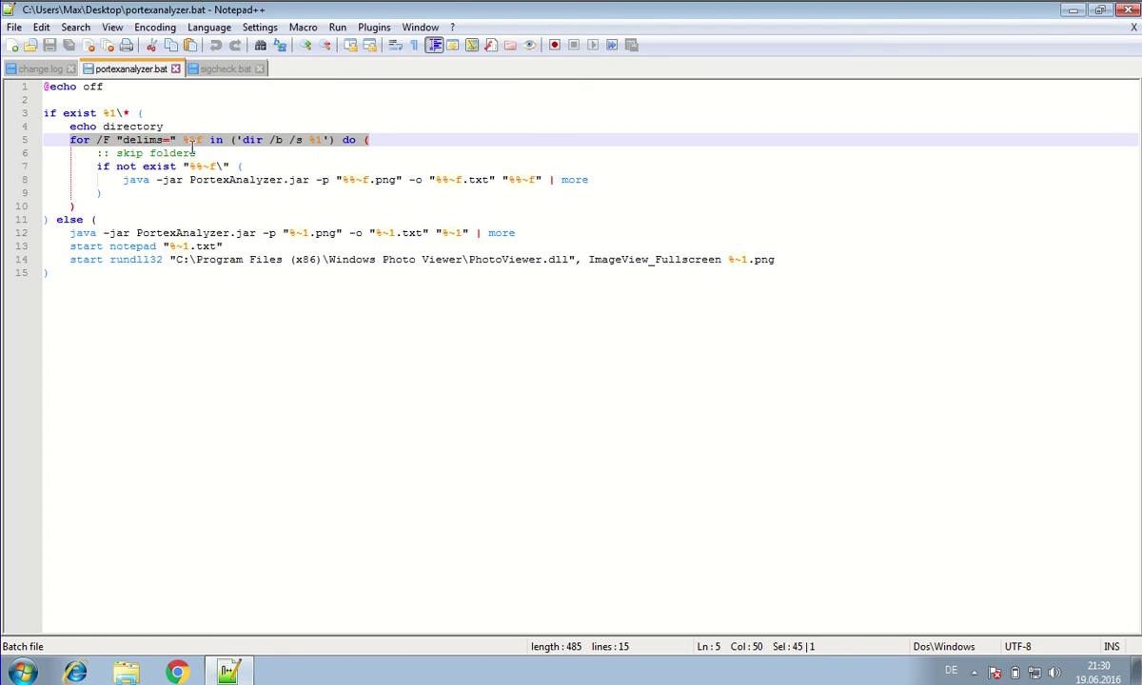
key(Down)
drag(183, 140, 201, 141)
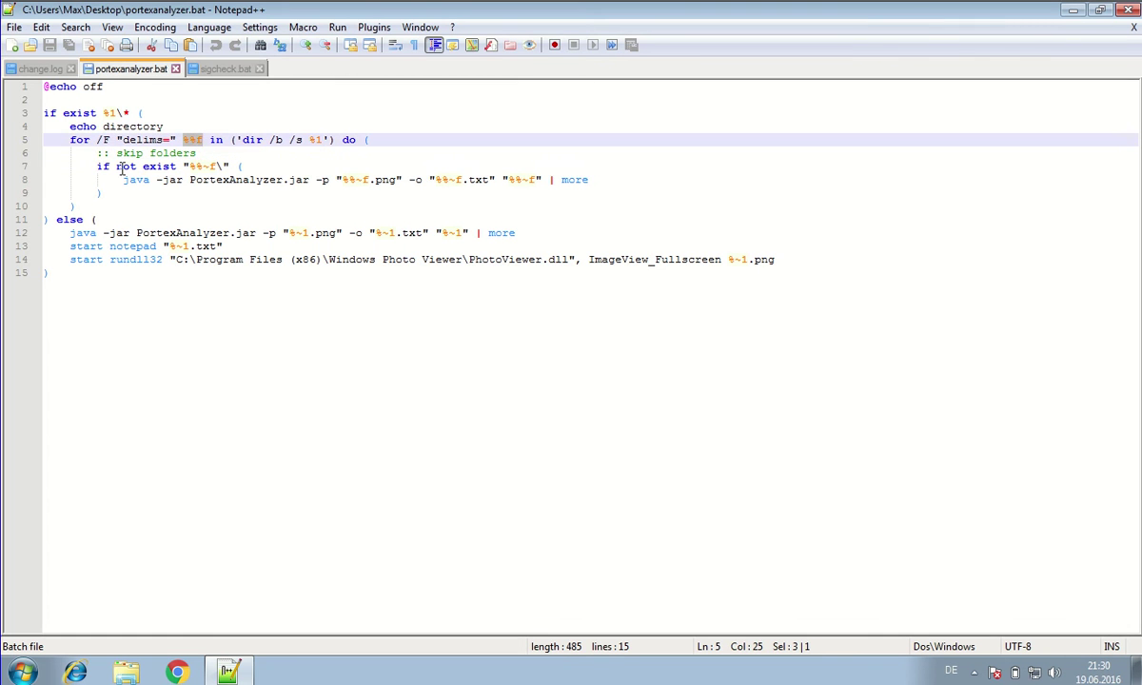
drag(98, 168, 400, 178)
click(327, 187)
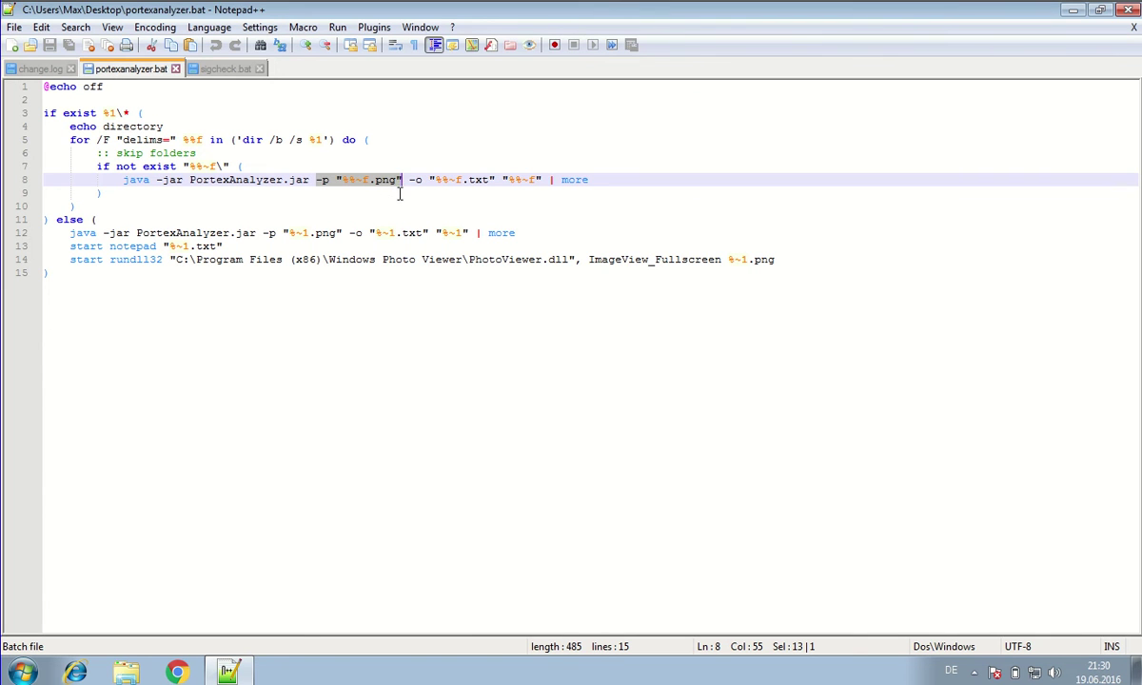
drag(410, 180, 496, 180)
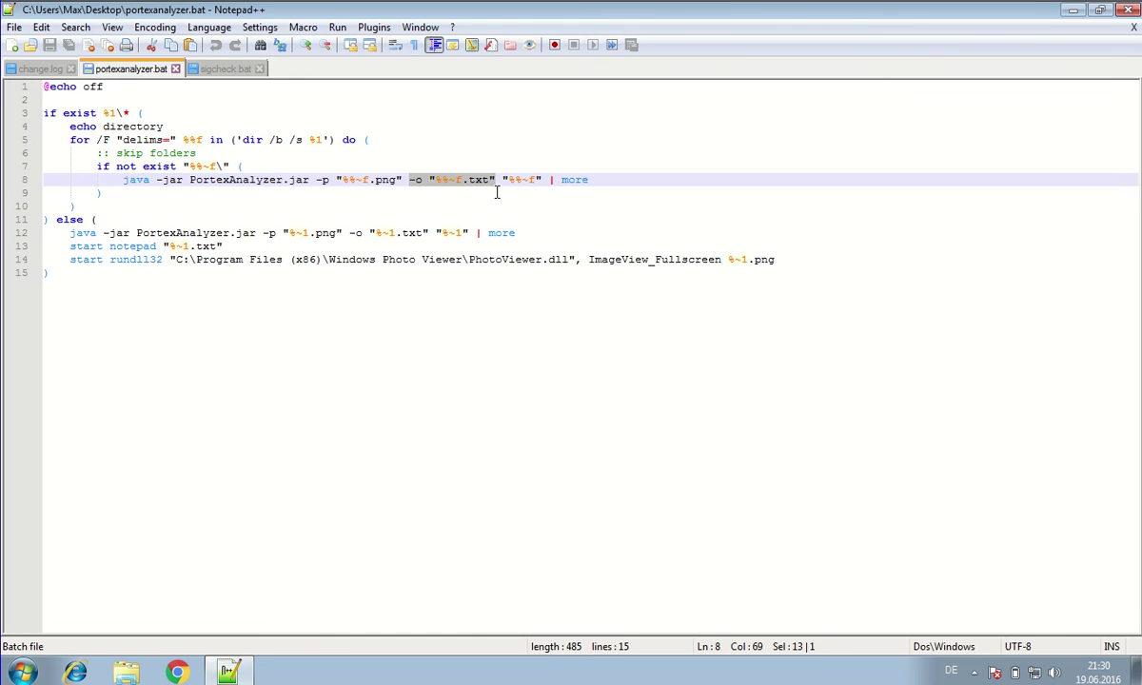
click(503, 179)
drag(505, 179, 543, 179)
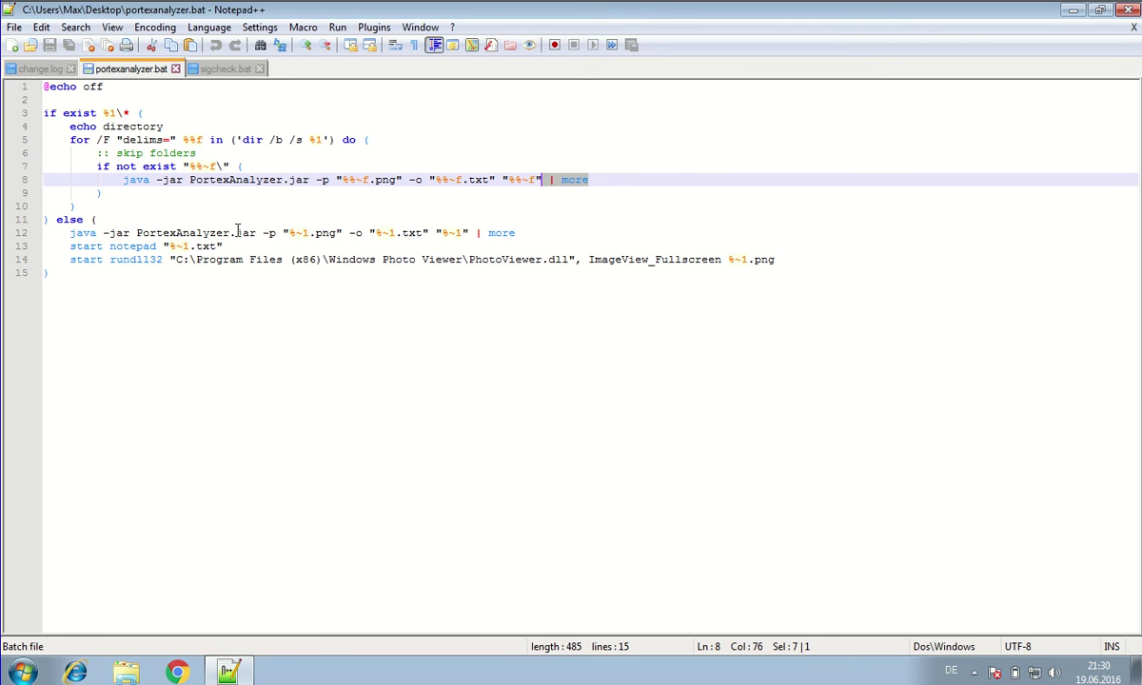
Step: Examine the else branch for single files, including its PortexAnalyzer.jar call and the commands starting notepad and PhotoViewer.dll
drag(96, 219, 44, 219)
click(111, 221)
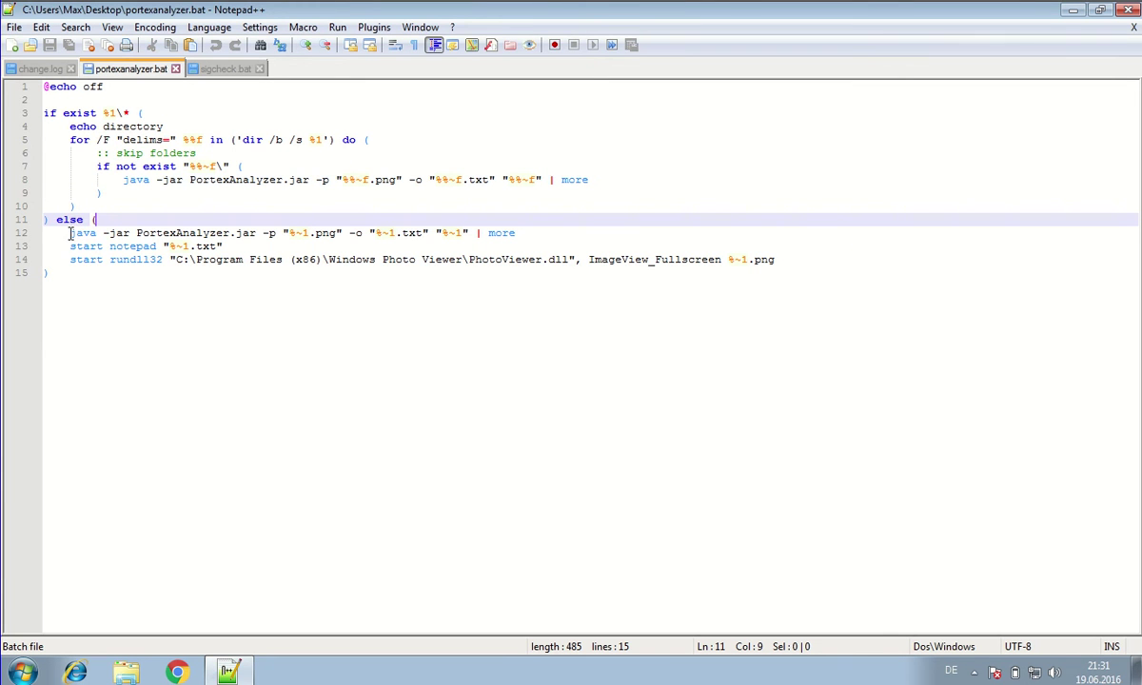
drag(69, 232, 469, 234)
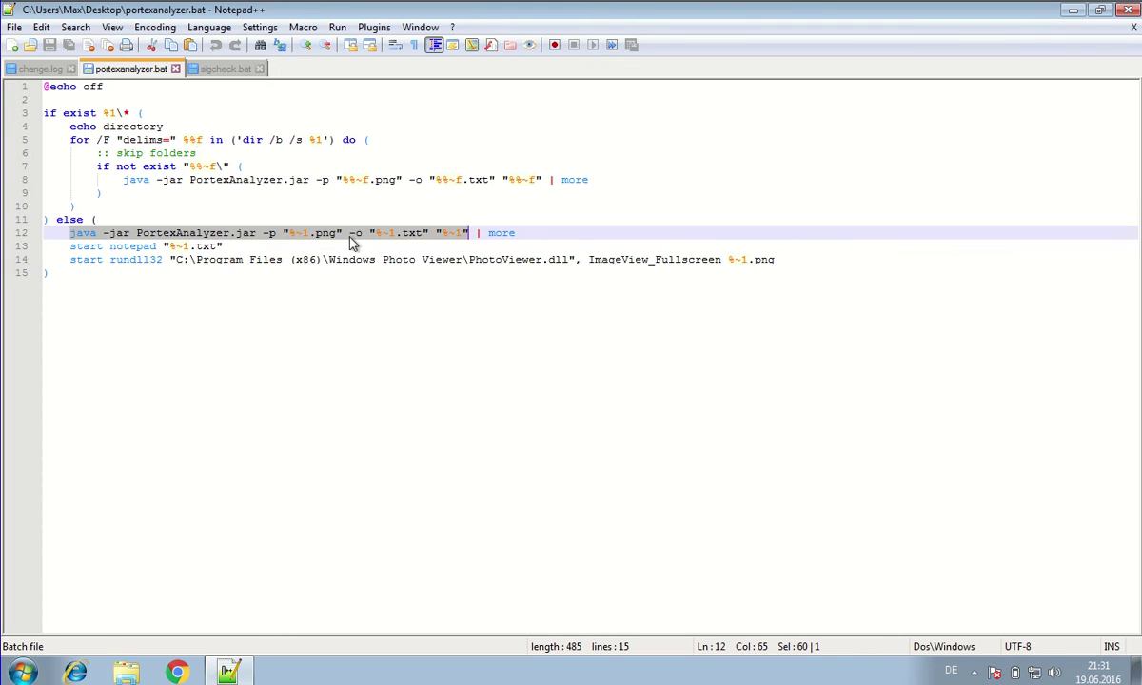
click(88, 257)
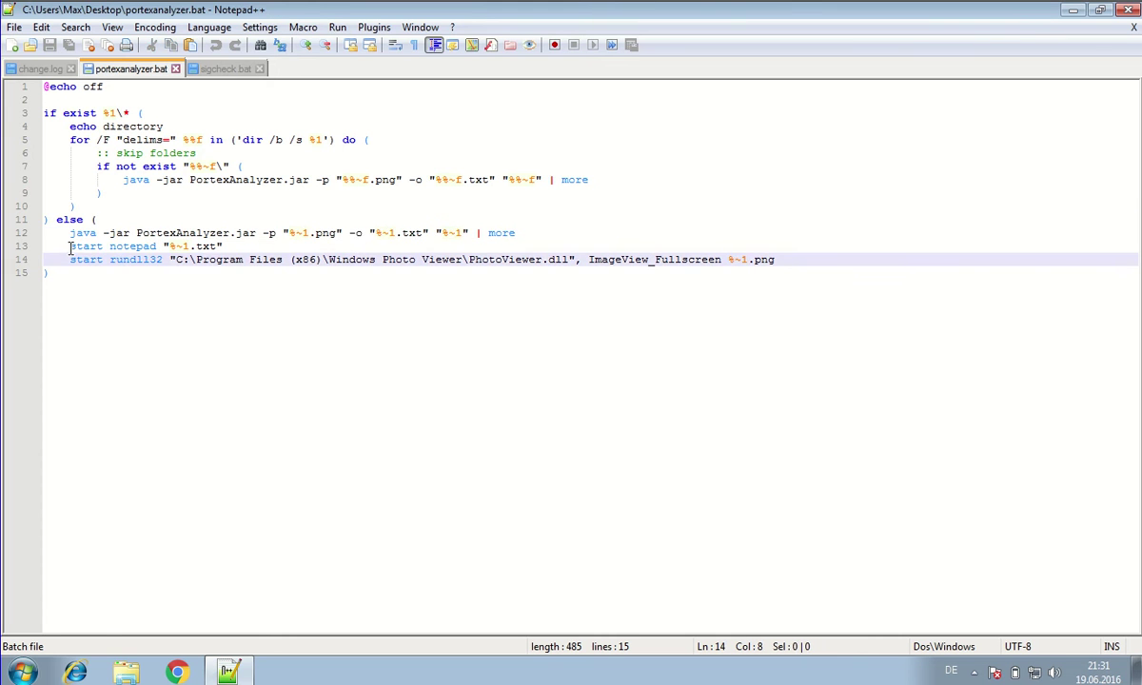
drag(70, 248, 225, 247)
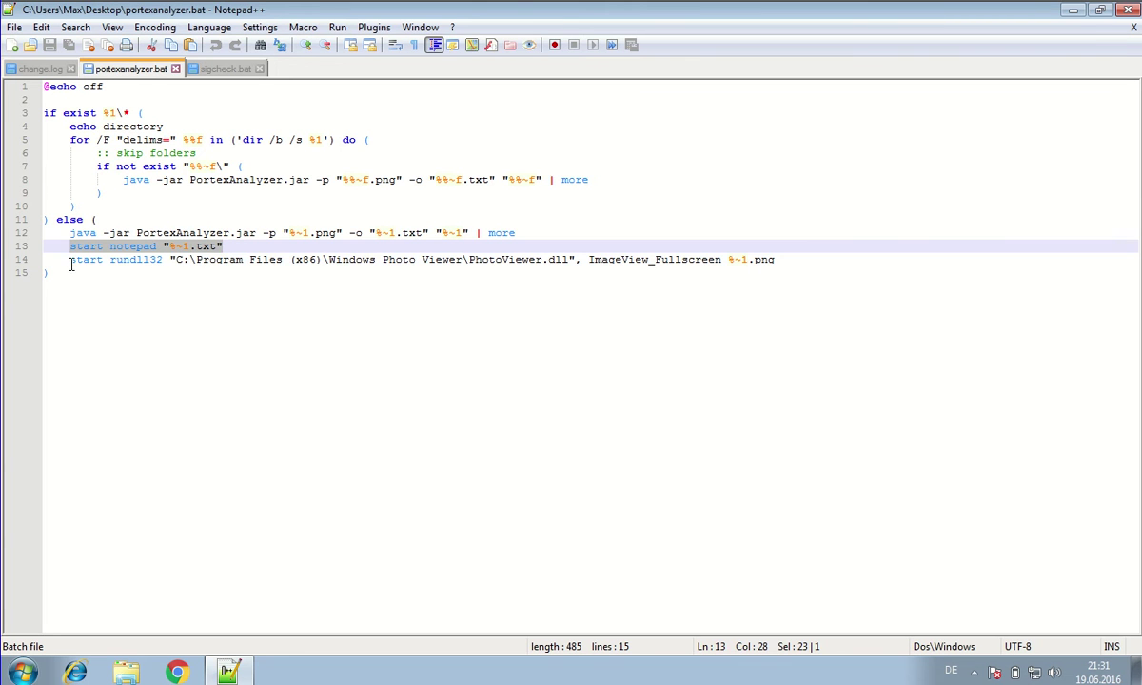
drag(70, 259, 162, 260)
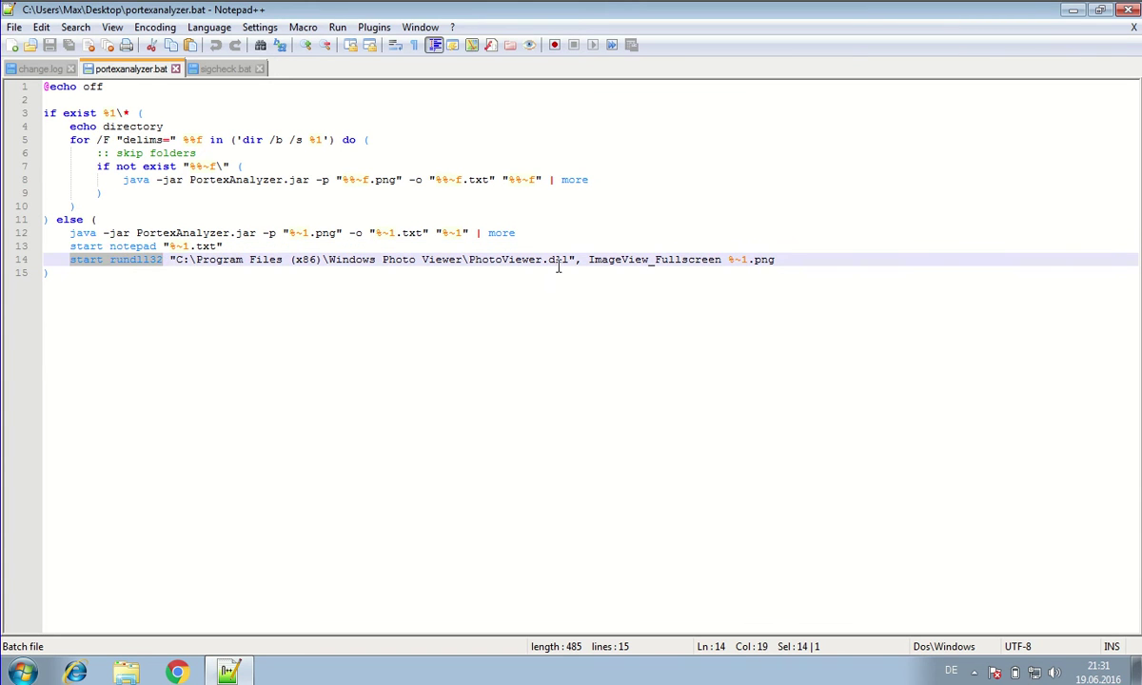
drag(570, 258, 466, 263)
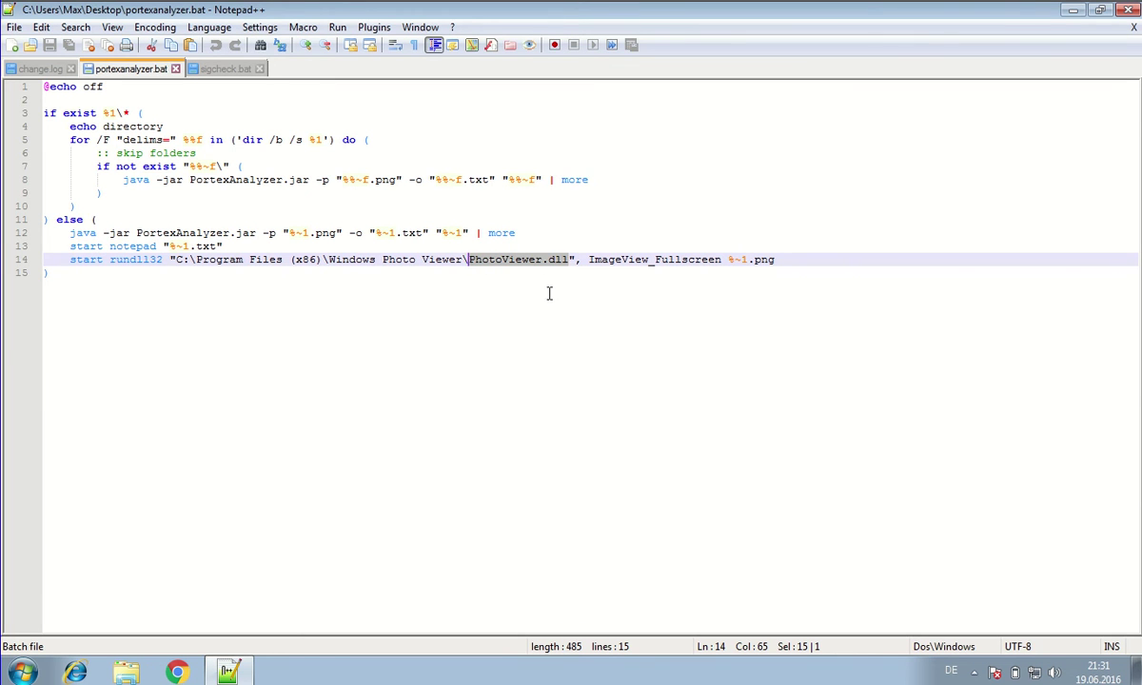
drag(589, 260, 721, 265)
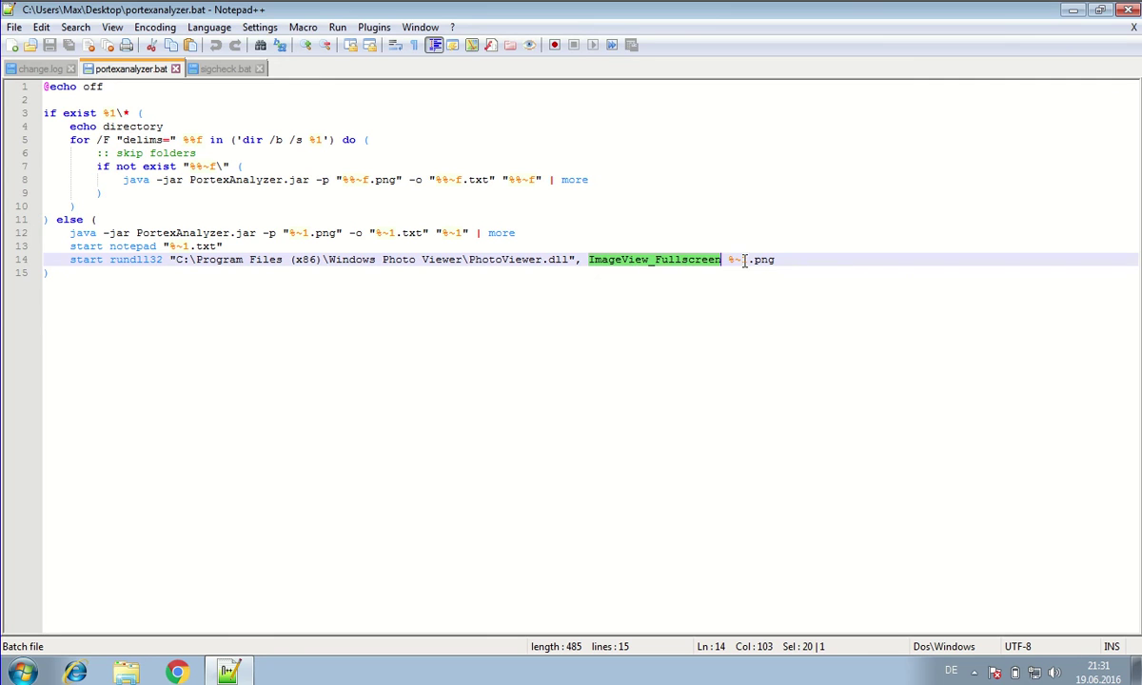
drag(775, 260, 730, 260)
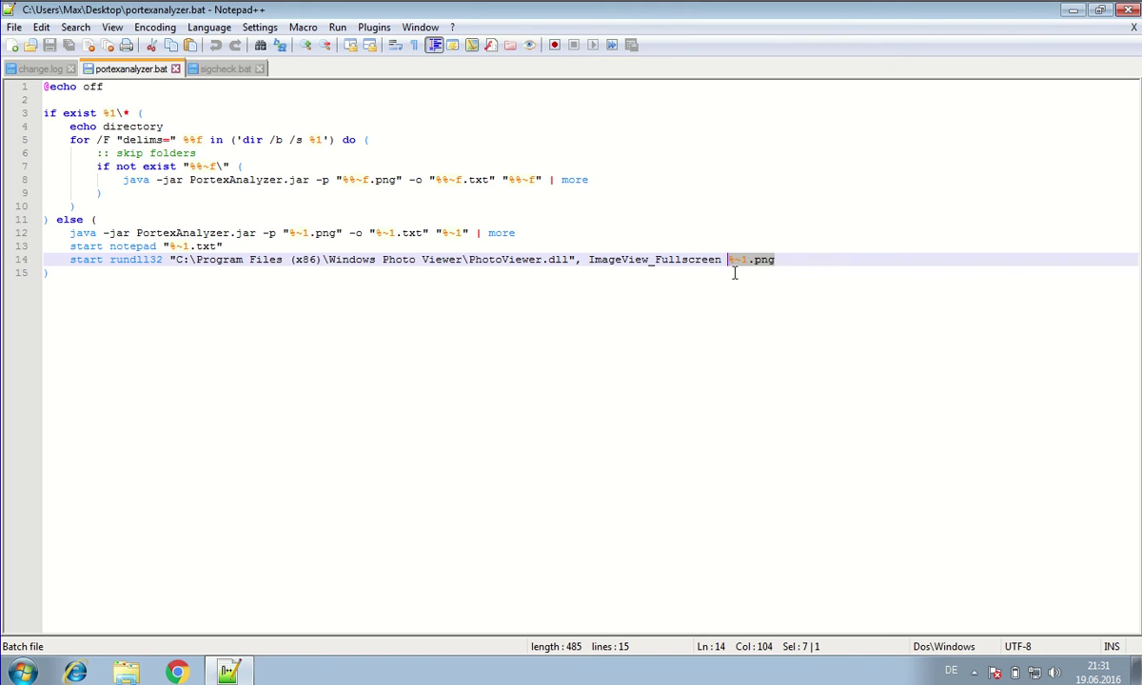
Step: Switch to sigcheck.bat and examine its directory check and the /s option of the first sigcheck.exe call
click(204, 70)
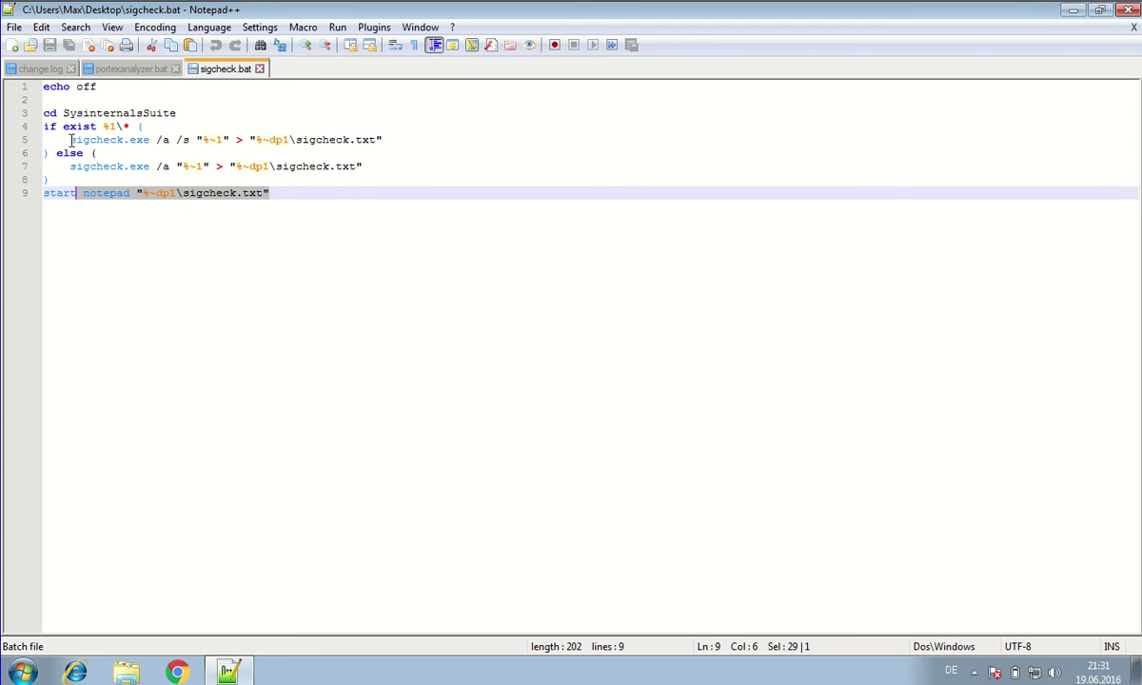
drag(142, 121, 28, 126)
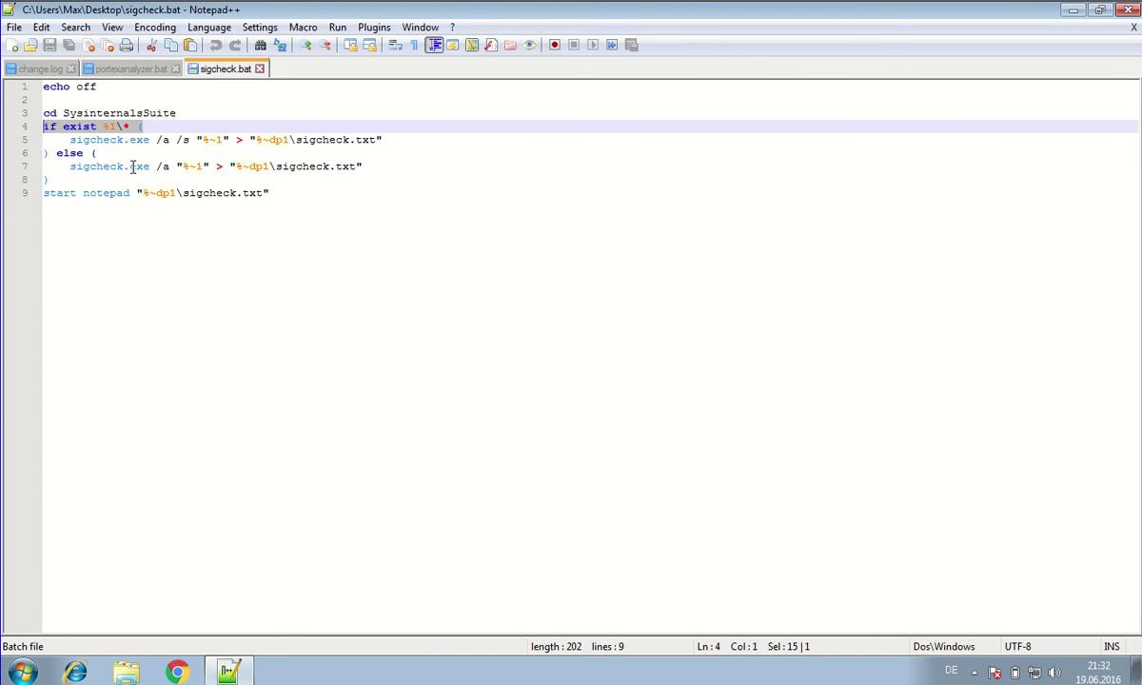
click(170, 130)
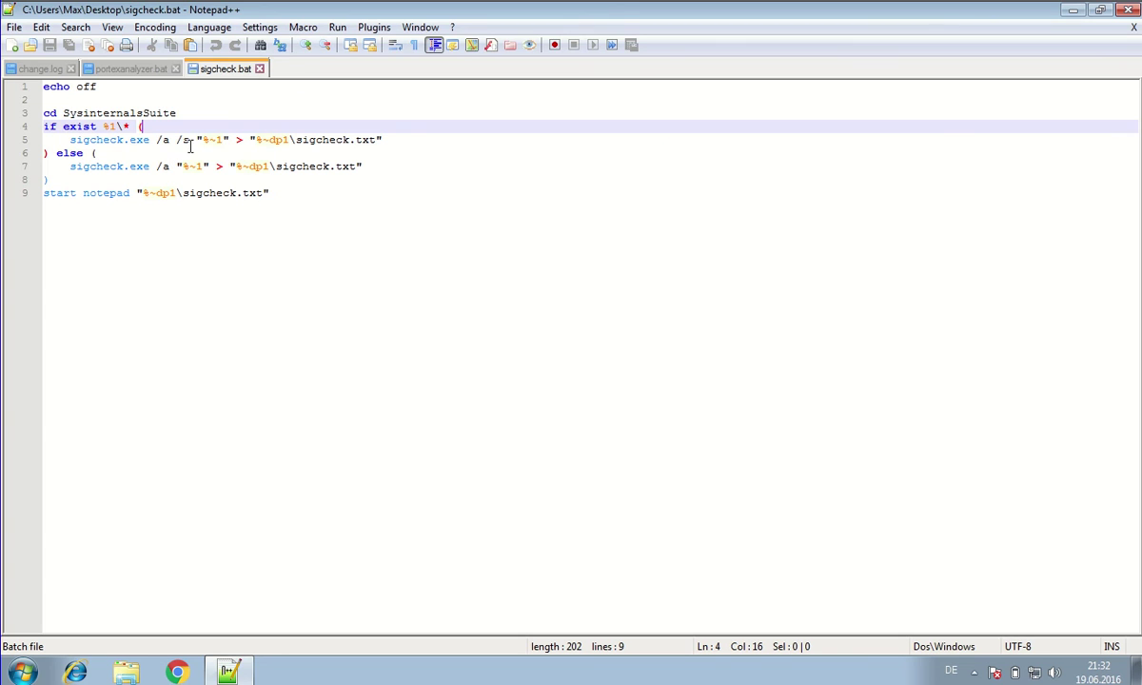
drag(187, 141, 177, 142)
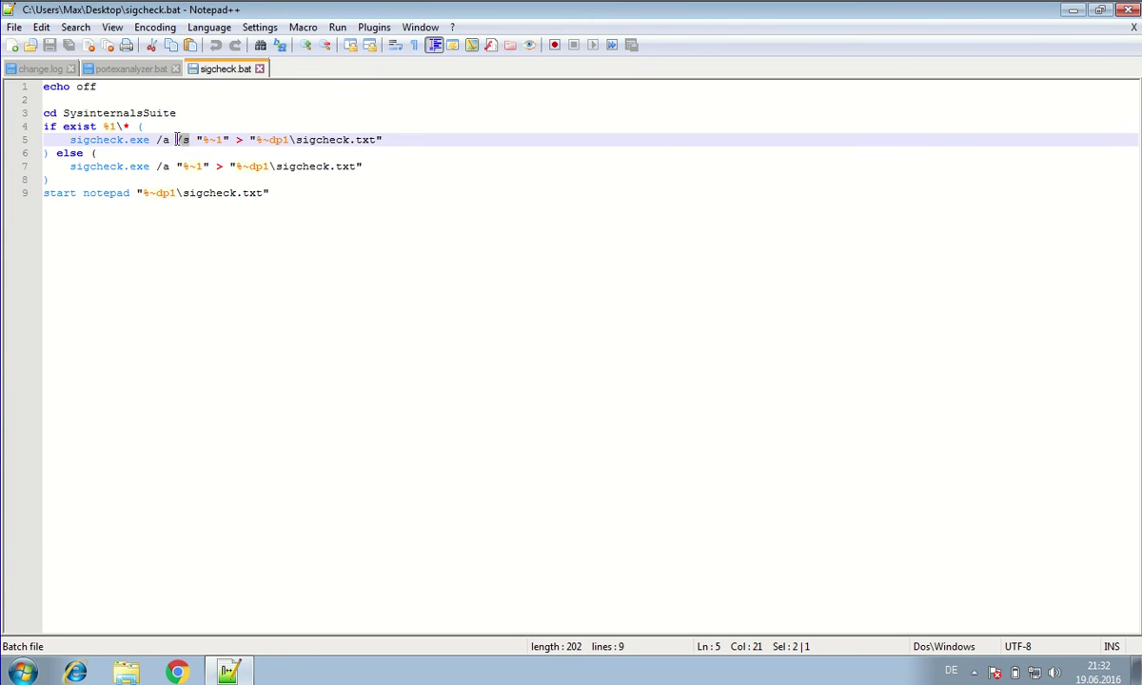
click(177, 140)
drag(154, 129, 43, 127)
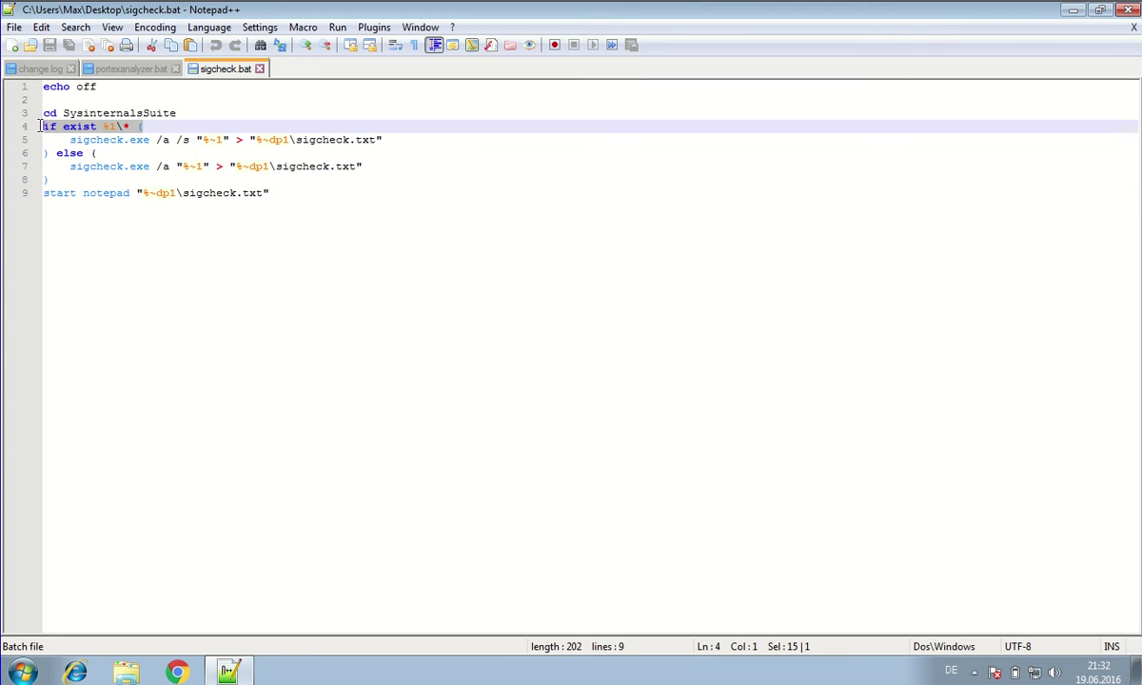
click(159, 124)
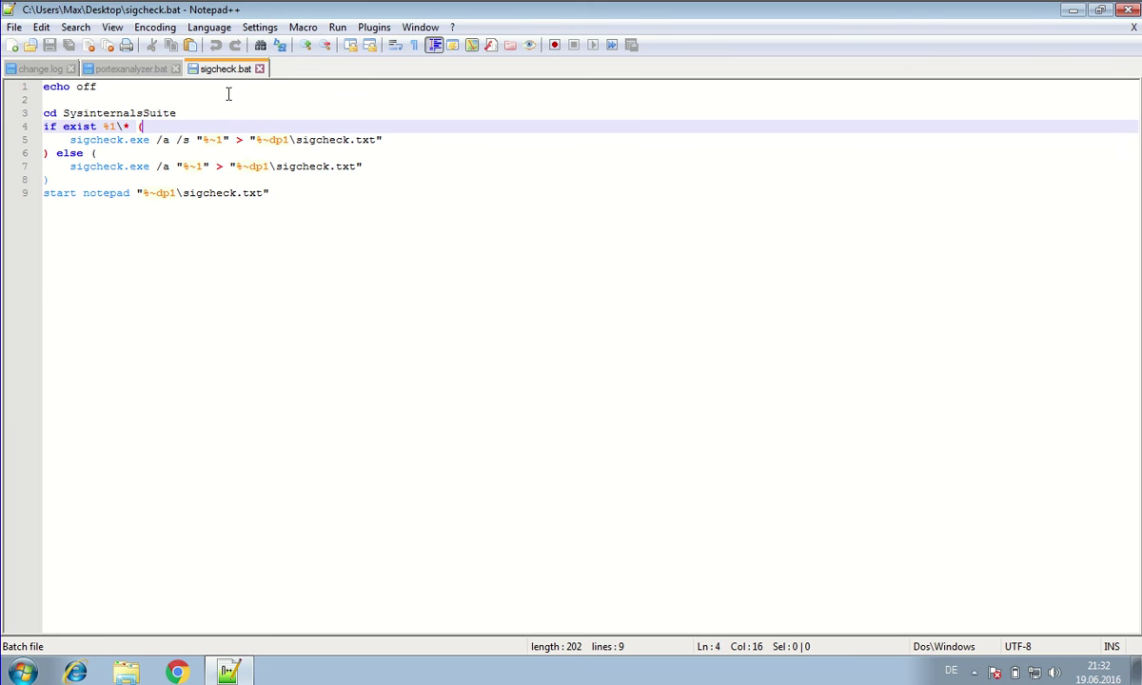
drag(187, 140, 175, 140)
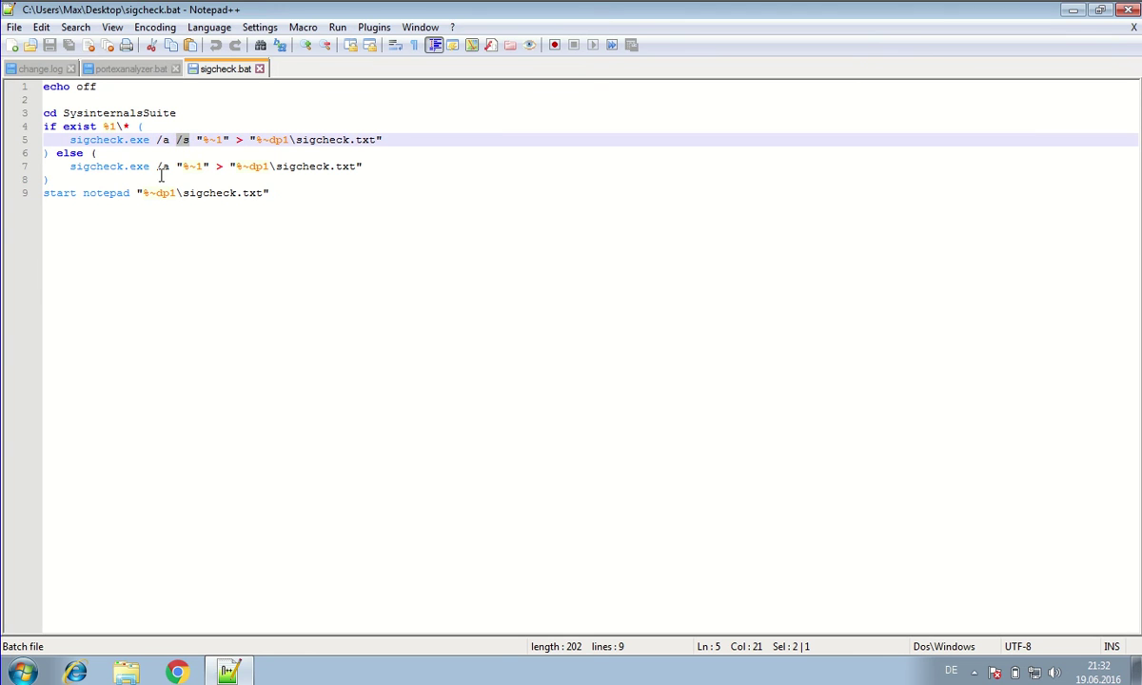
Step: Examine the single-file sigcheck.exe call with its output redirection and the final notepad command in sigcheck.bat
drag(64, 169, 374, 164)
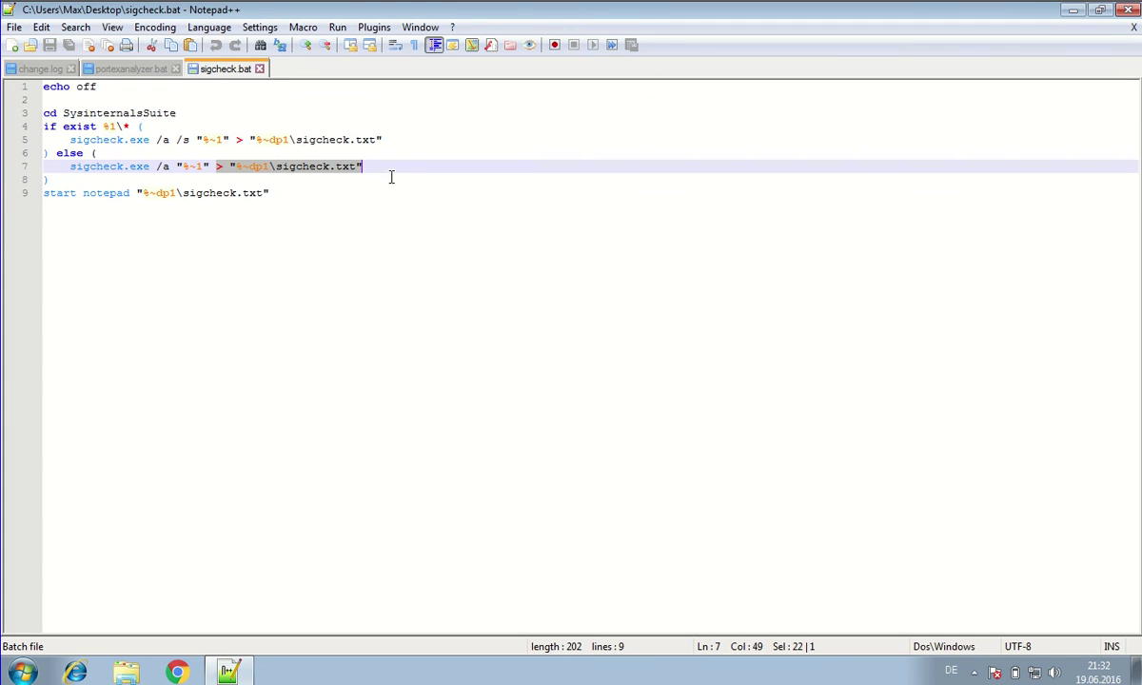
click(348, 167)
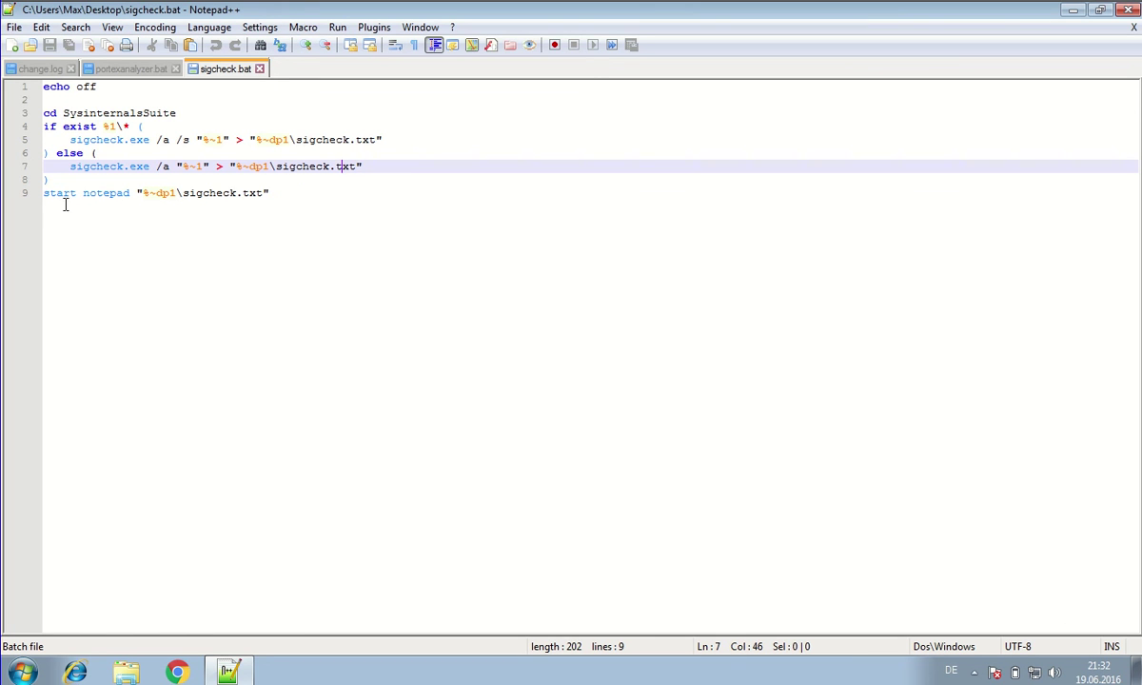
drag(285, 195, 15, 197)
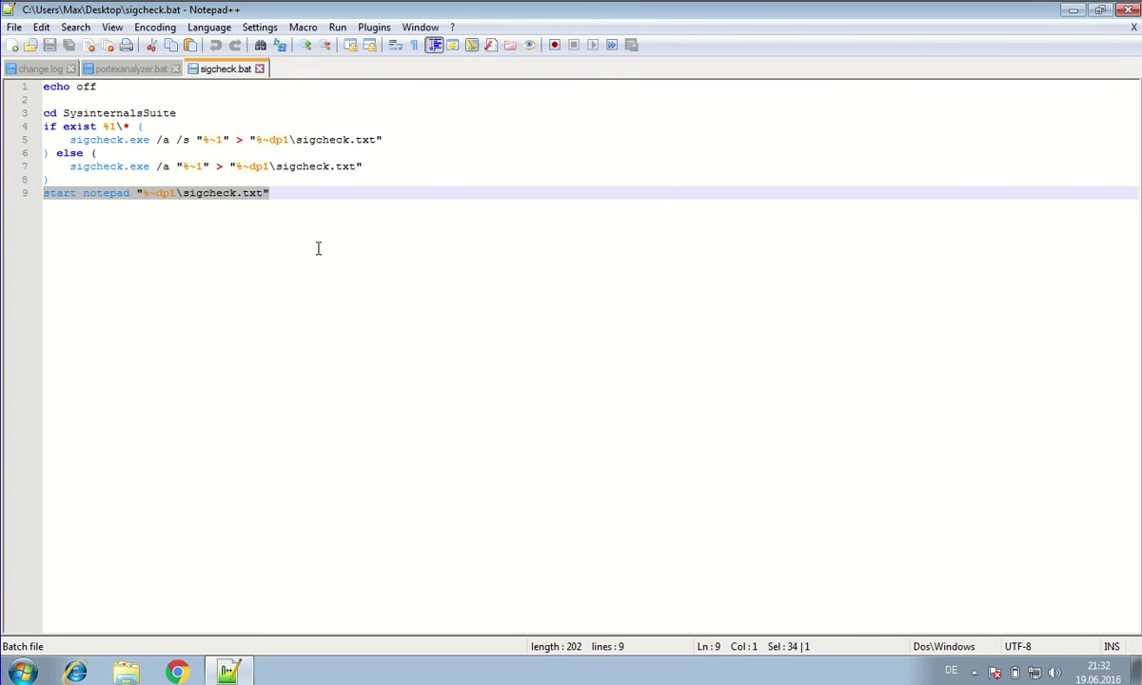
click(287, 218)
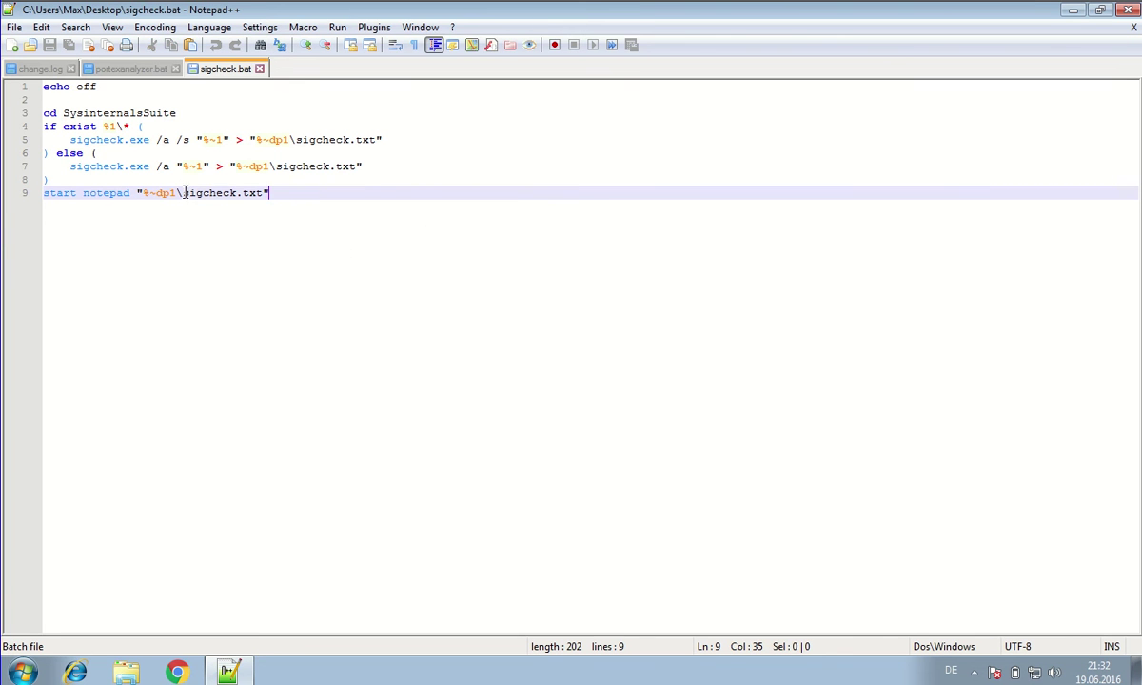
Step: Return to the desktop and run portexanalyzer.bat on the sample file 7642673cc2...
click(1073, 10)
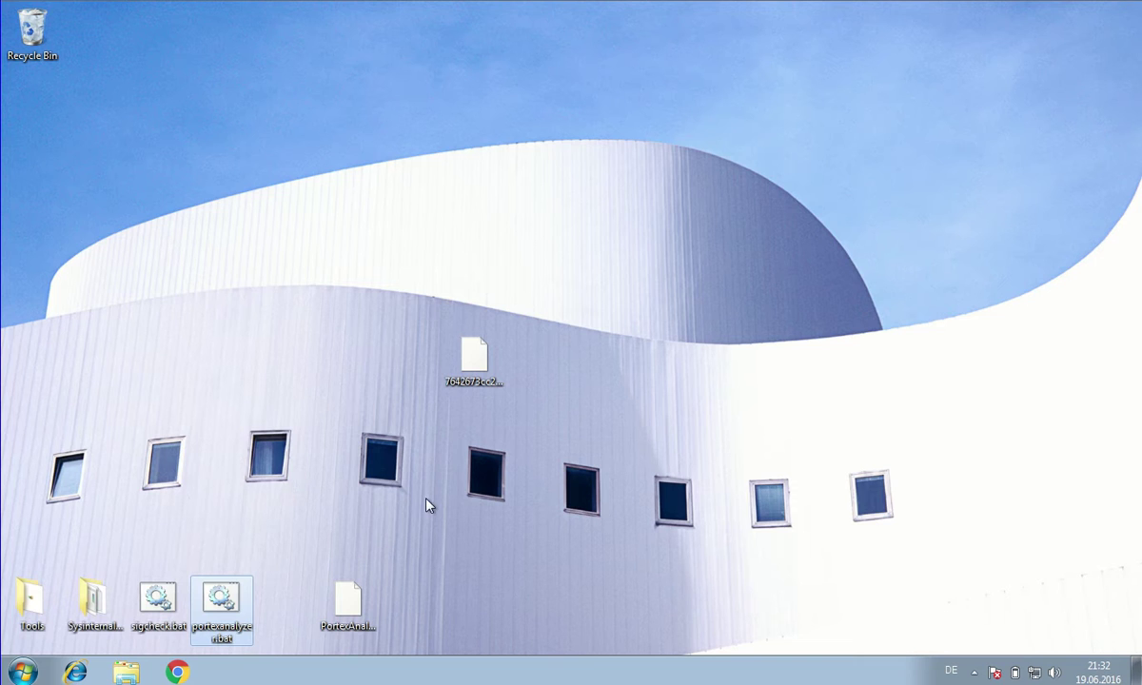
click(479, 370)
drag(478, 369, 231, 597)
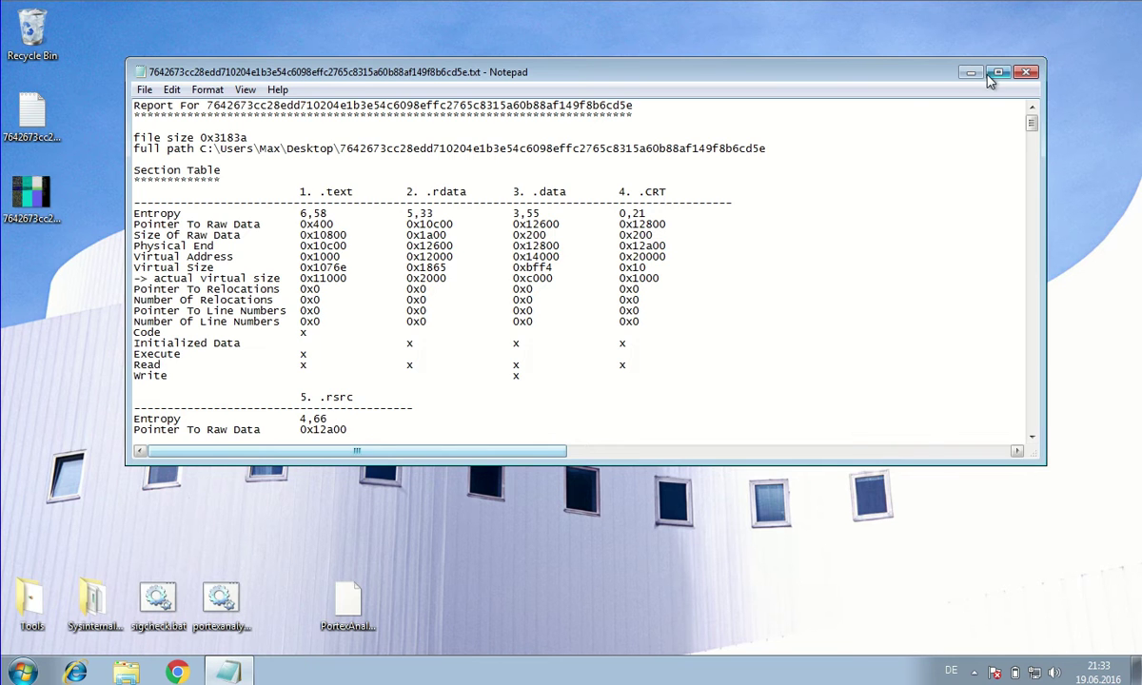
Step: Maximize the generated text report and examine its header sections and imported functions
click(918, 33)
scroll(612, 333, down, 20)
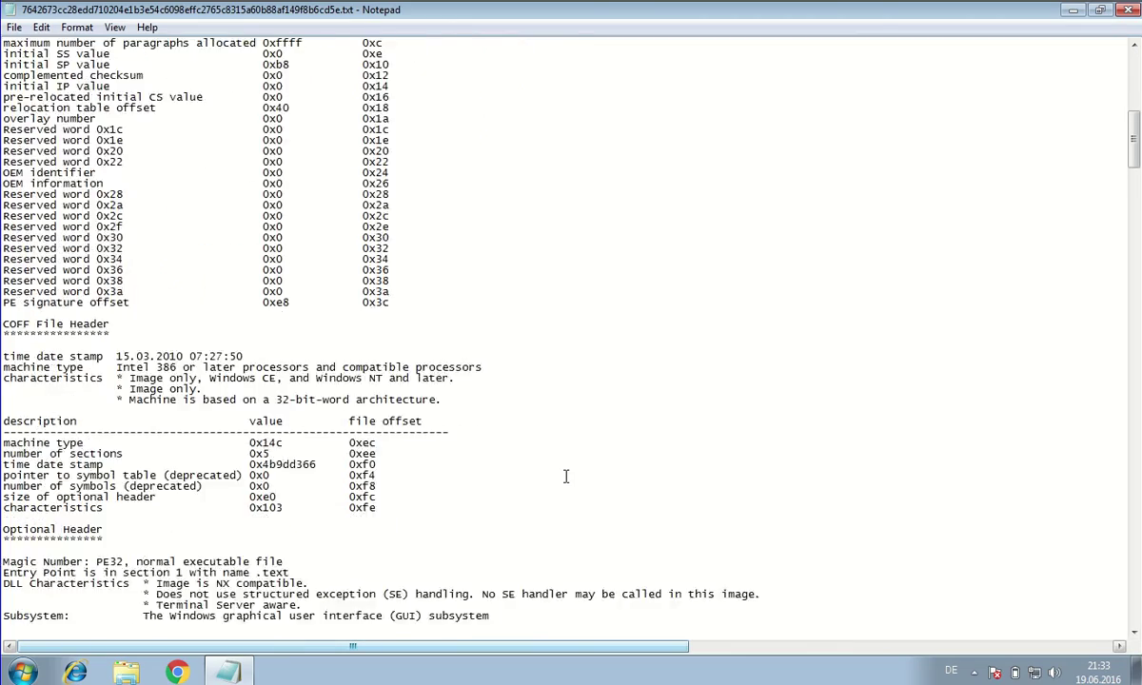
scroll(601, 408, down, 20)
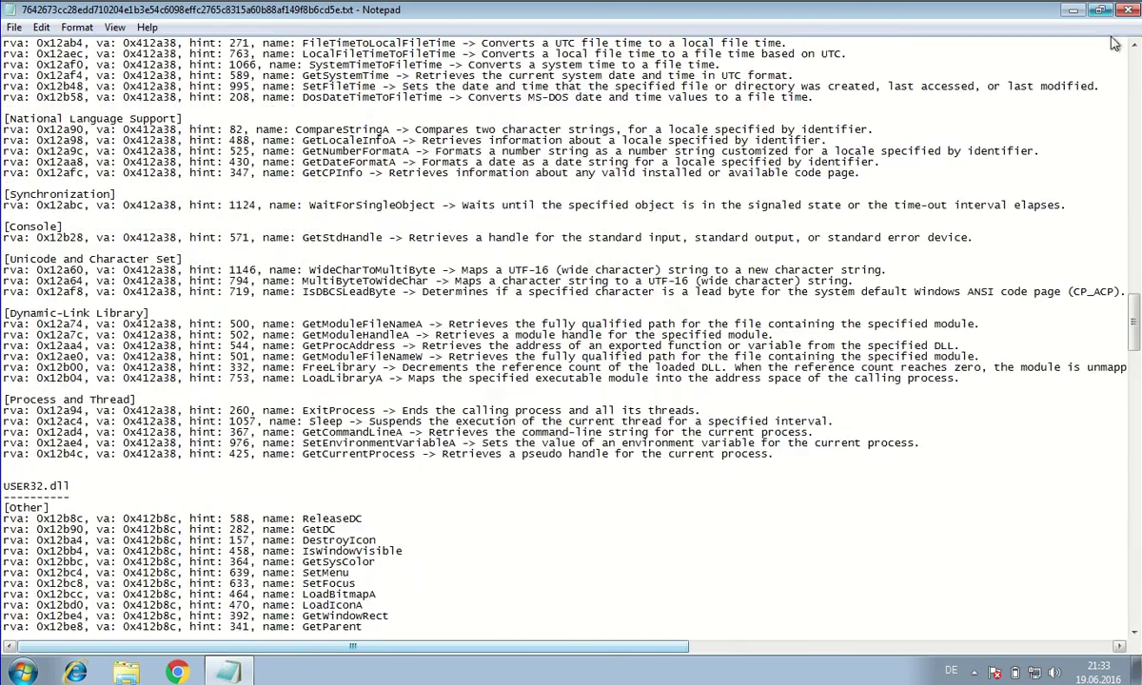
Step: Close the report and move the generated text and image files from the desktop to the Recycle Bin
click(1128, 10)
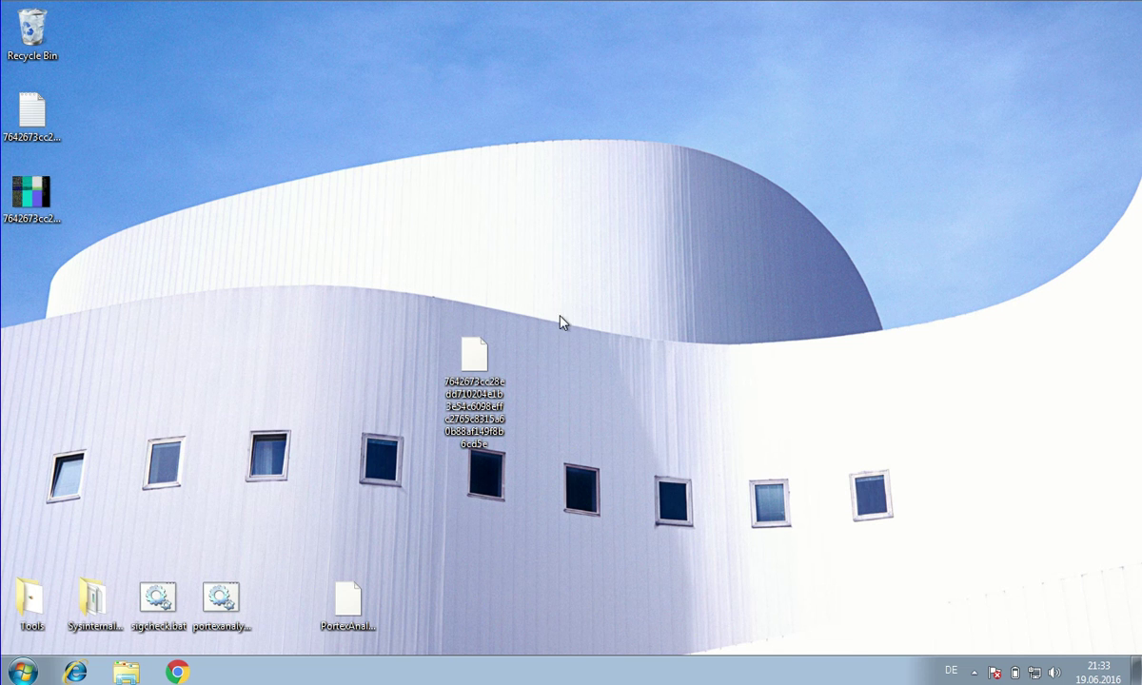
drag(112, 284, 33, 31)
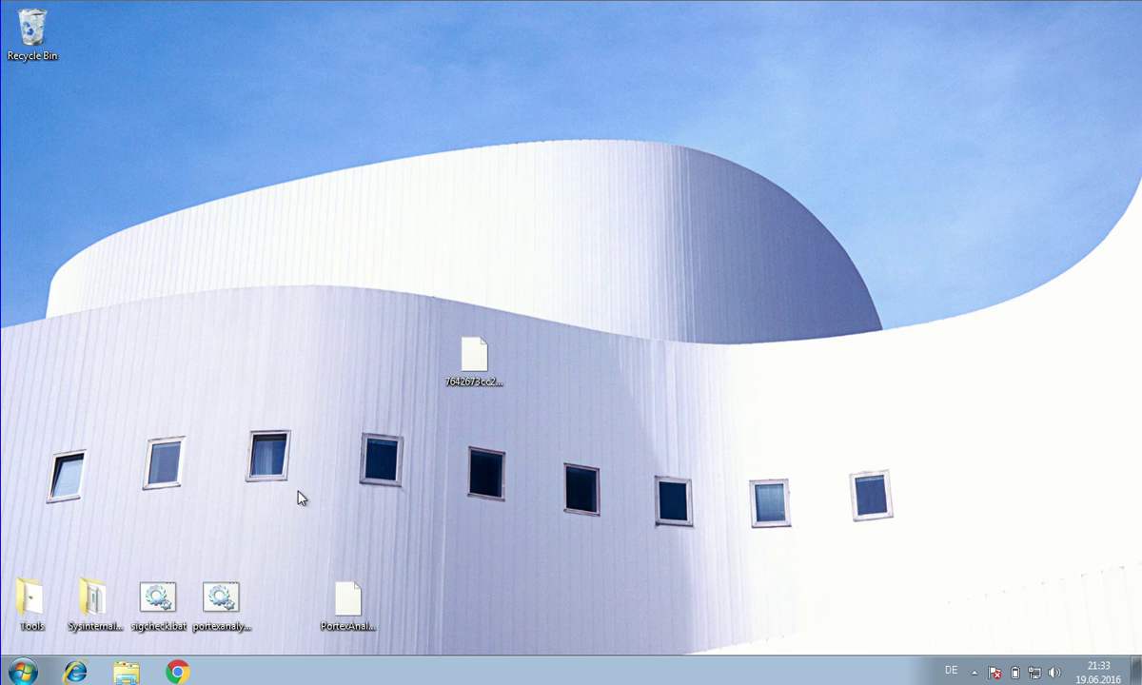
Step: Run sigcheck.bat on the Sysinternals folder from the desktop and maximize the resulting sigcheck.txt report
drag(476, 376, 276, 410)
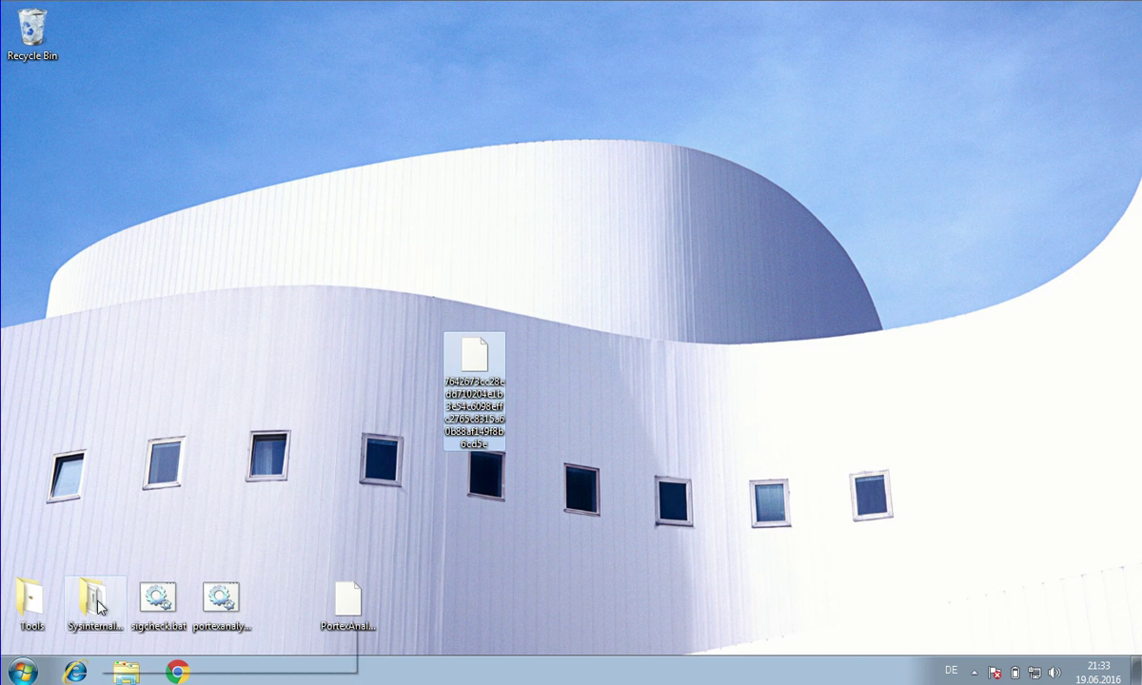
drag(93, 616, 160, 614)
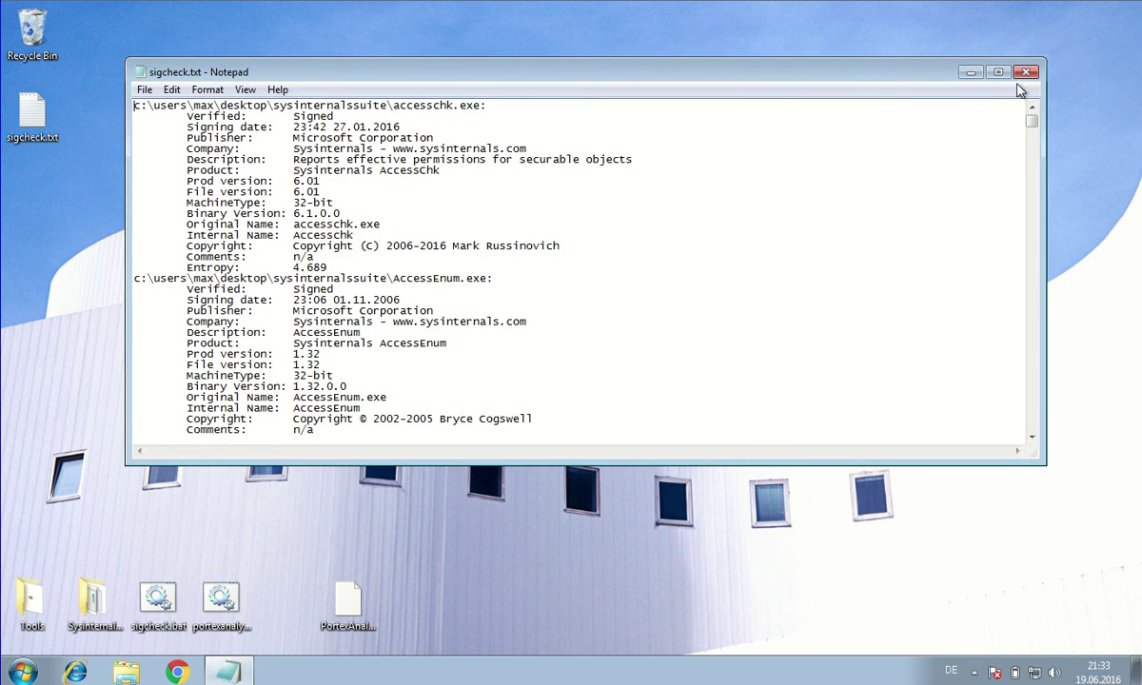
double_click(942, 71)
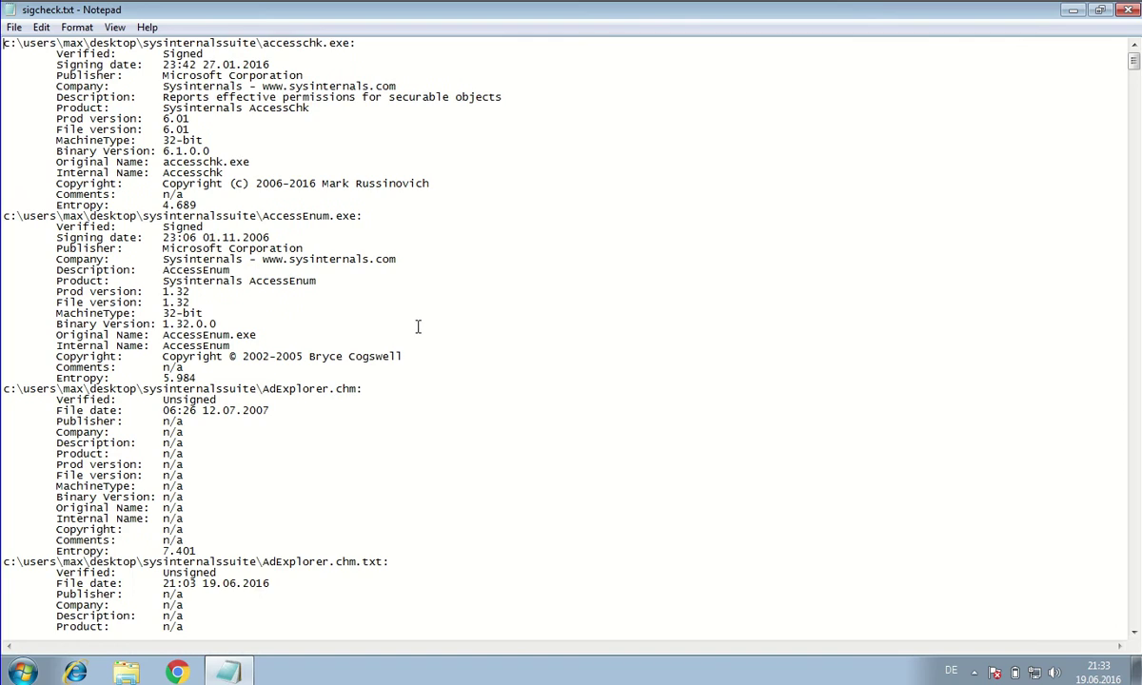
Step: Skim through the sigcheck.txt report to survey its per-file entries, then return to the beginning
scroll(418, 324, down, 12)
key(Page_Down)
key(Page_Down)
key(Page_Down)
key(Page_Down)
key(Page_Down)
key(Page_Down)
key(Page_Down)
key(Page_Down)
key(Page_Down)
key(Page_Down)
key(Page_Down)
key(Page_Down)
key(Page_Down)
key(Page_Down)
key(Page_Down)
key(Page_Down)
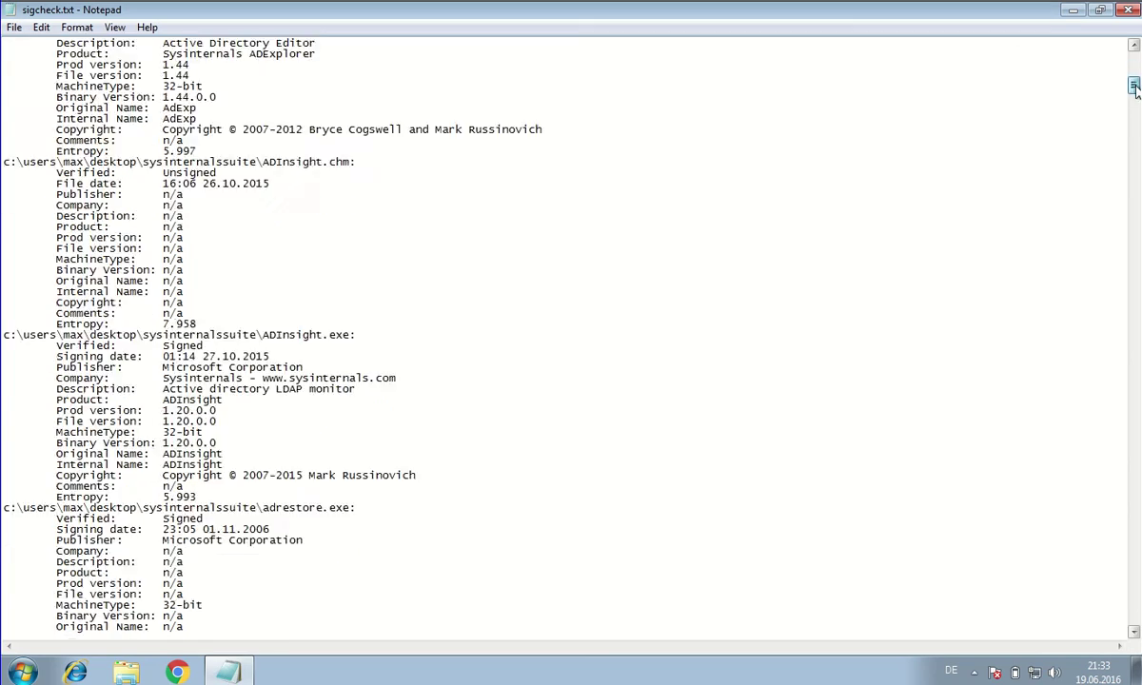
drag(1133, 340, 1081, 60)
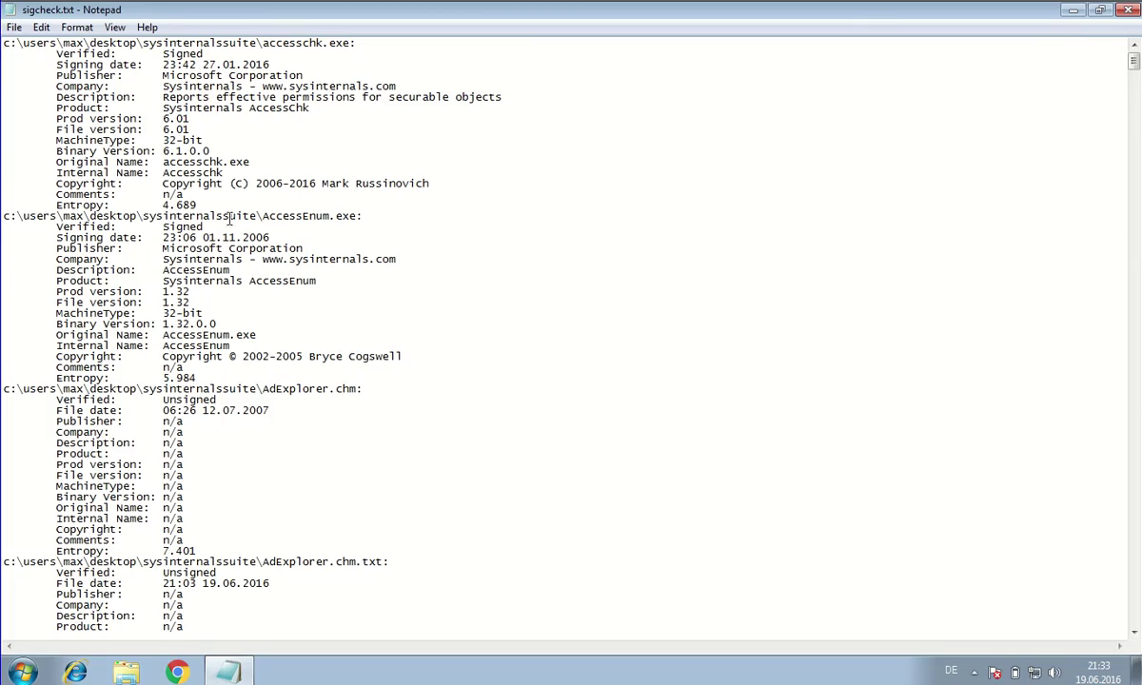
Step: Examine the file paths, verification status, description and publisher fields of the report entries from AccessEnum.exe to ADInsight.exe
drag(249, 216, 143, 216)
scroll(211, 344, down, 6)
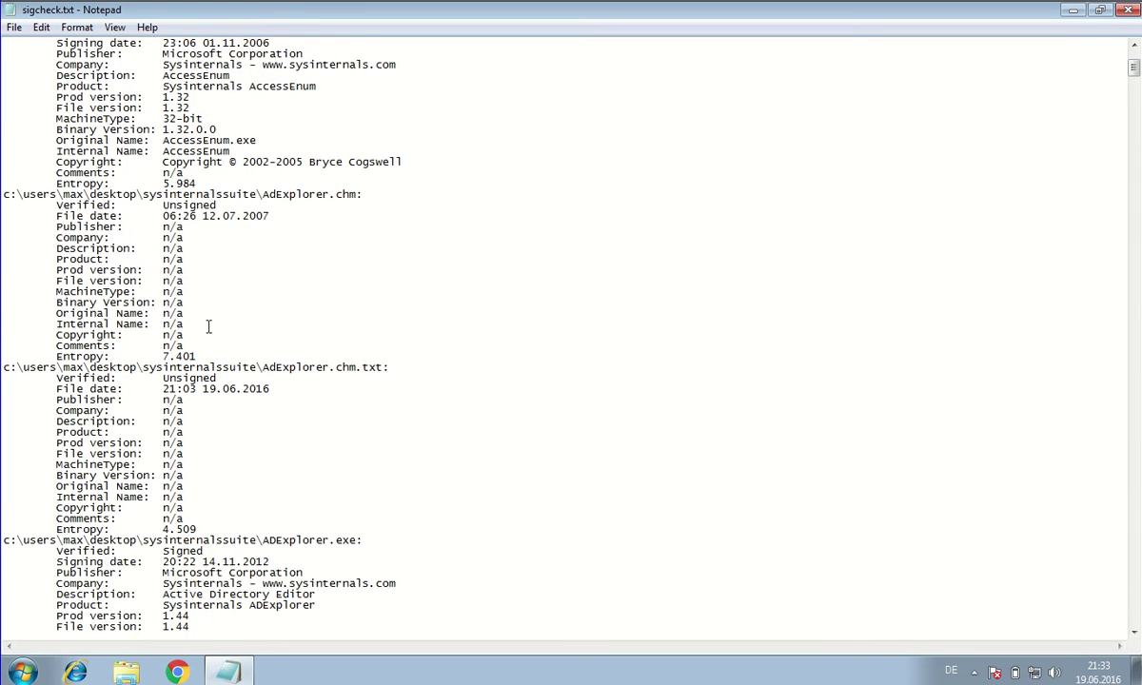
scroll(212, 343, down, 11)
scroll(230, 464, down, 3)
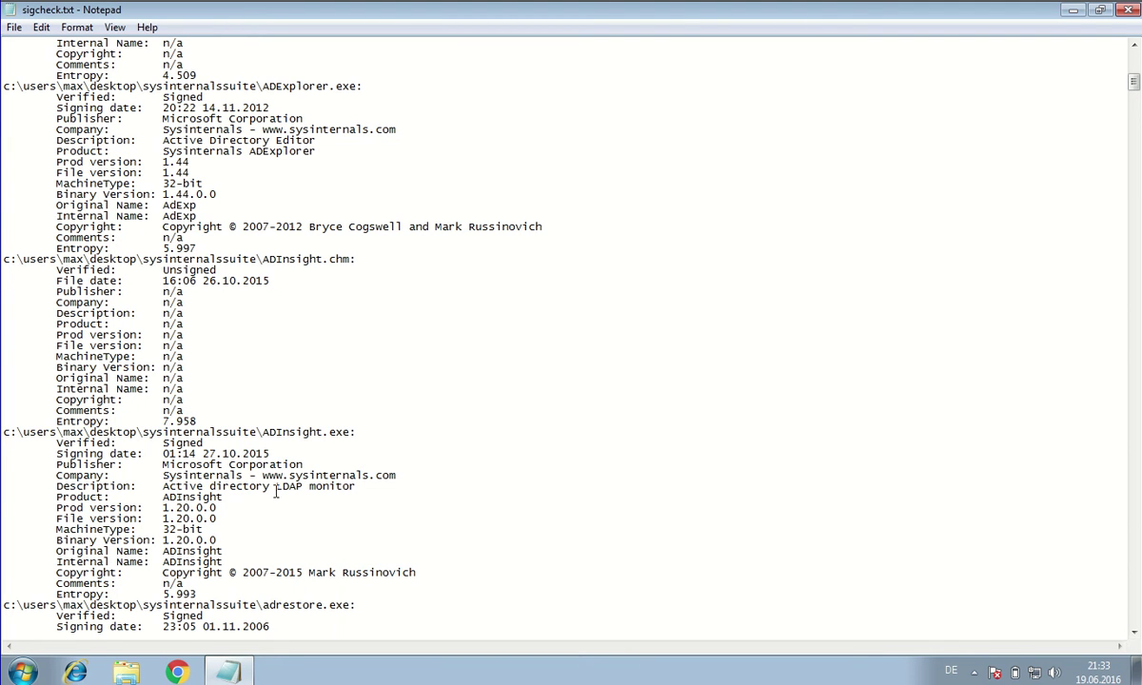
drag(356, 488, 163, 465)
click(334, 421)
scroll(335, 391, up, 9)
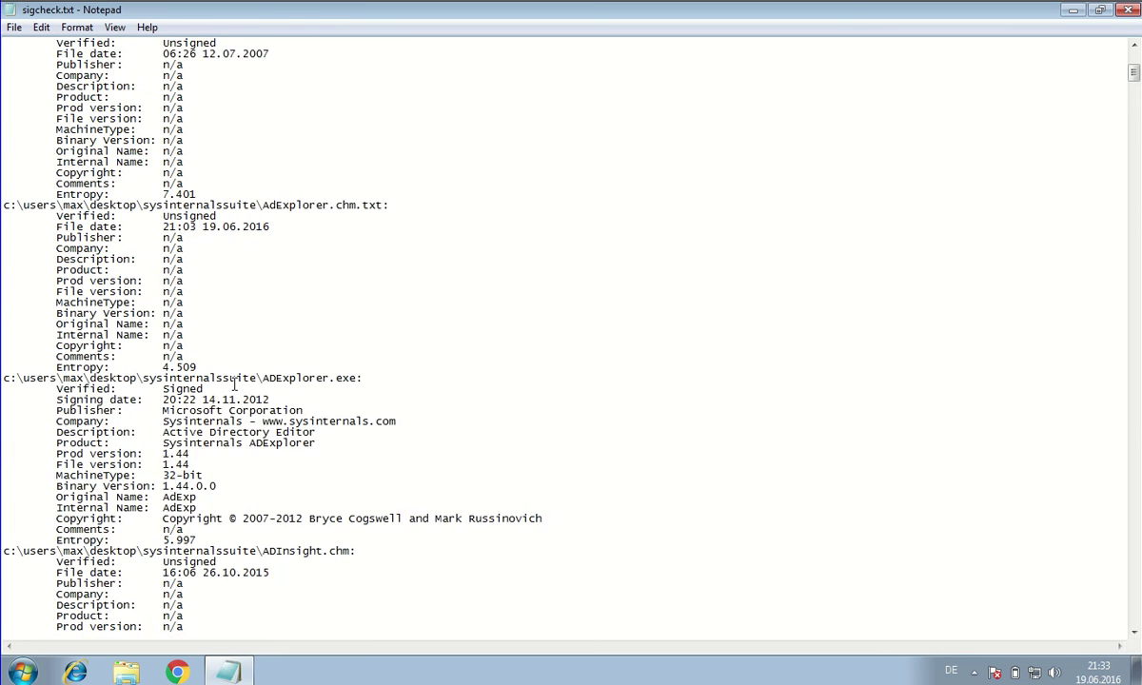
scroll(234, 384, up, 11)
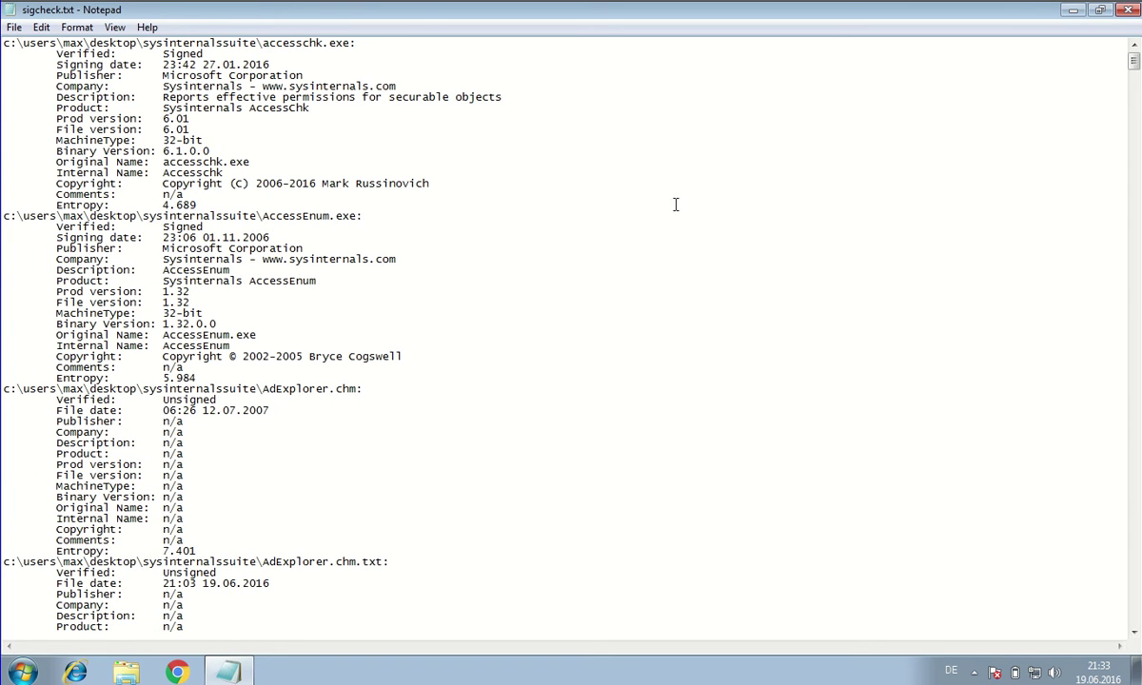
Step: Close the sigcheck report and move sigcheck.txt to the Recycle Bin
click(1126, 11)
drag(54, 137, 40, 50)
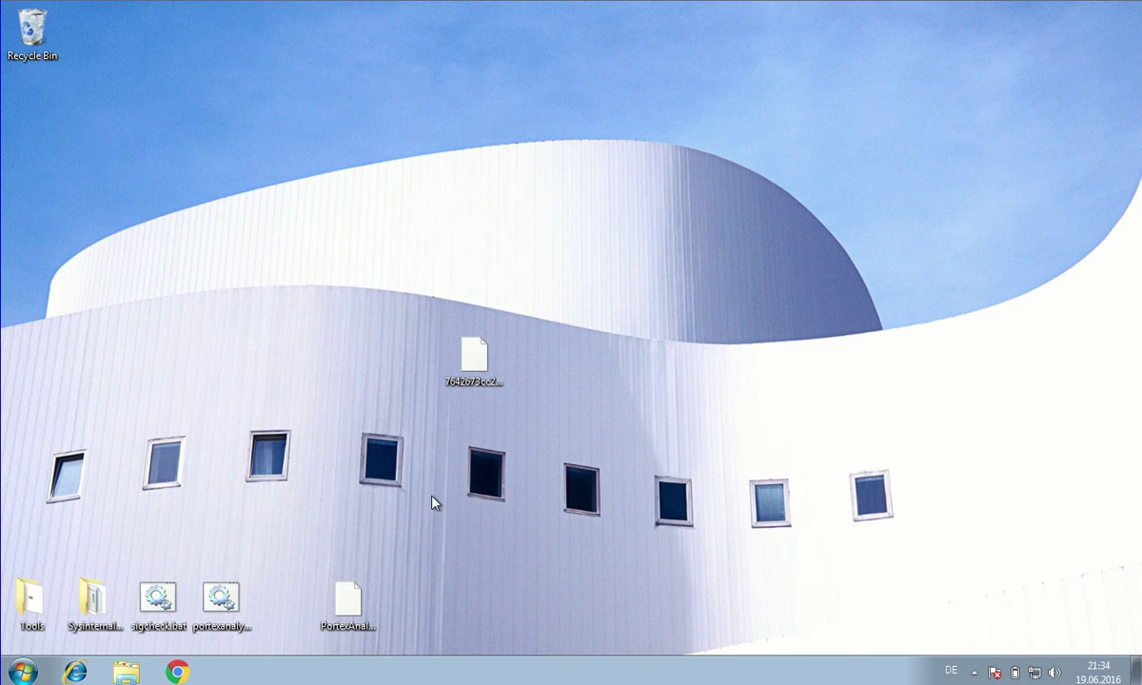
drag(268, 536, 153, 624)
click(348, 599)
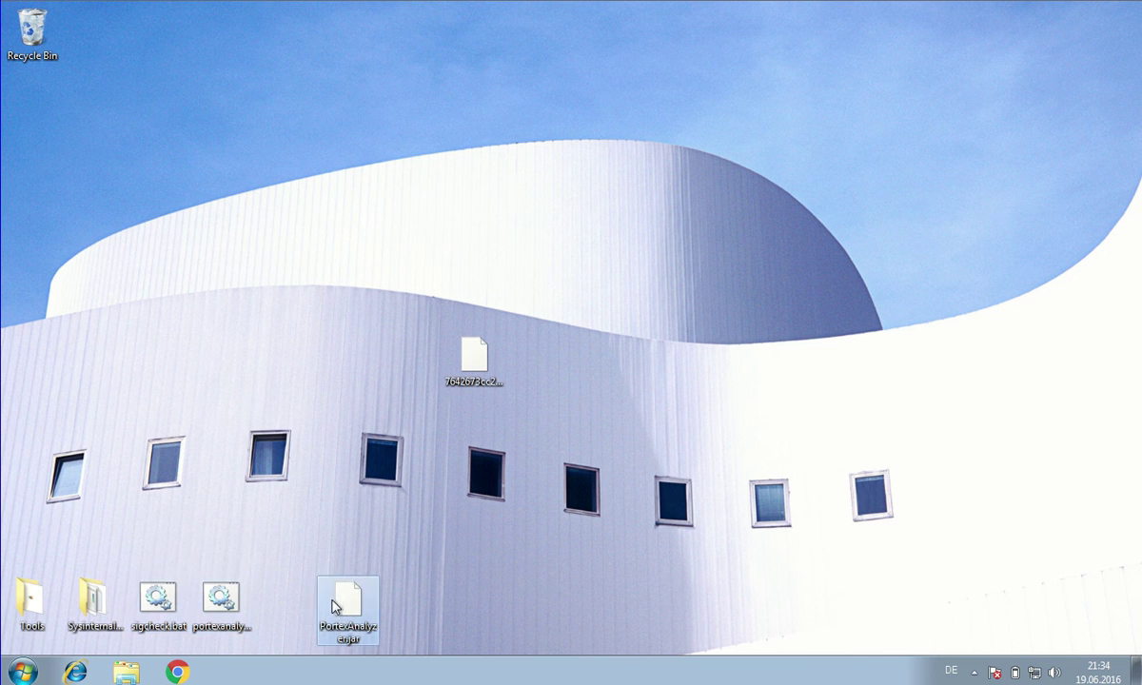
drag(473, 359, 478, 319)
click(171, 450)
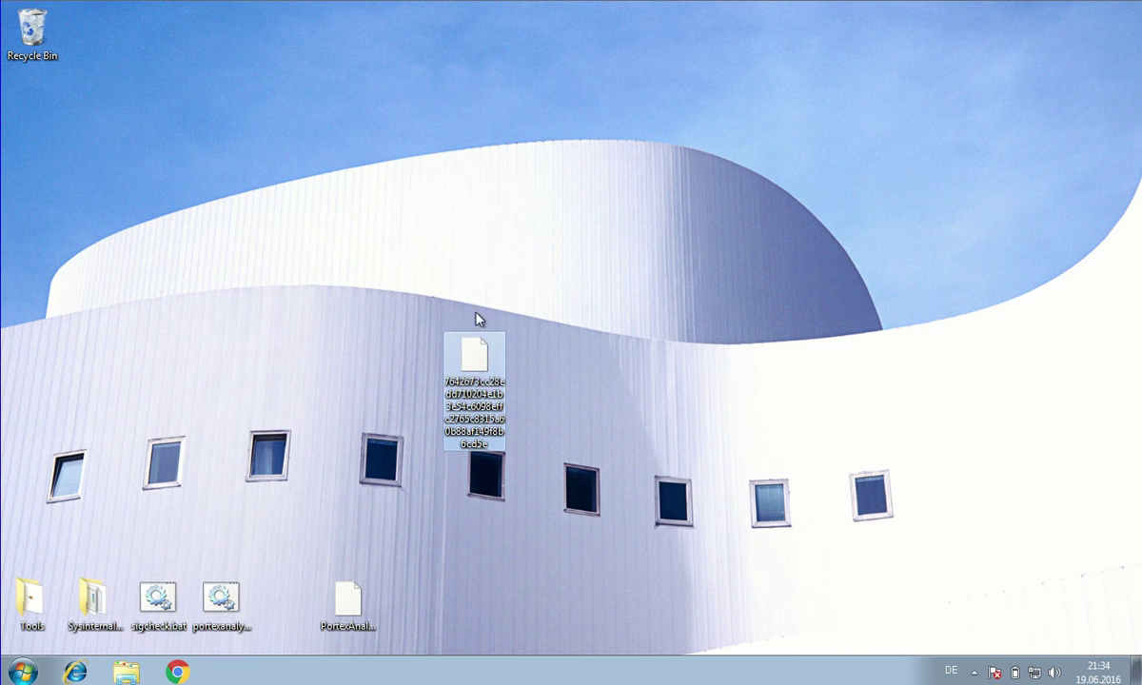
Step: Examine the context menu entries offered for the sample file on the desktop, then dismiss them
right_click(470, 371)
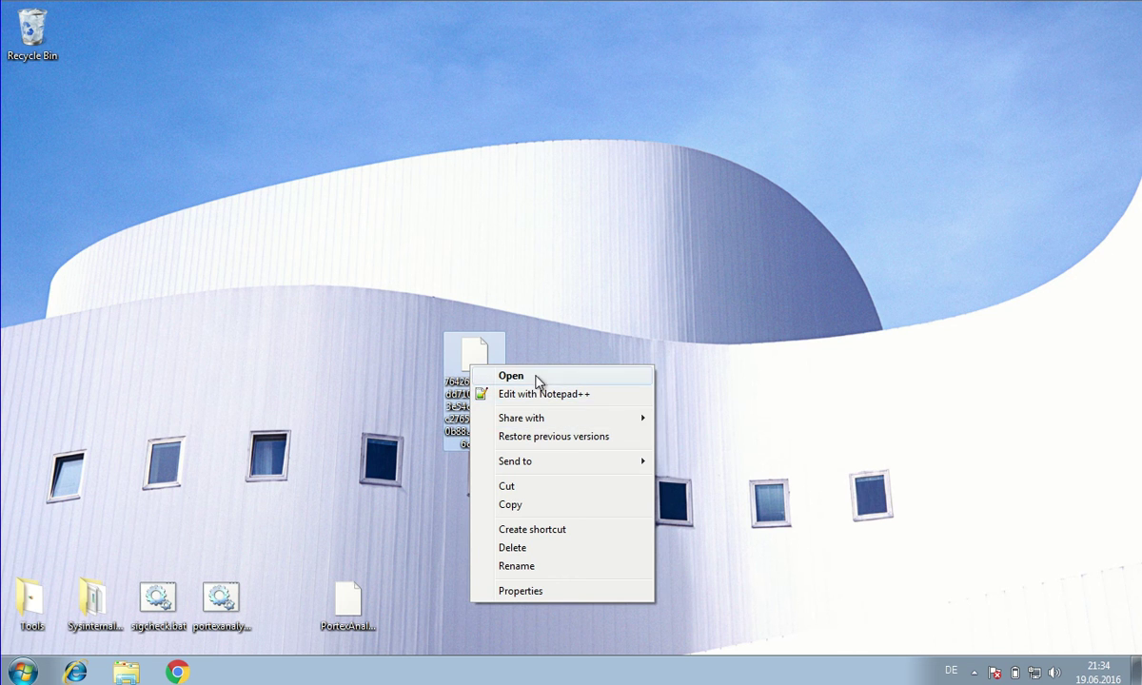
click(160, 507)
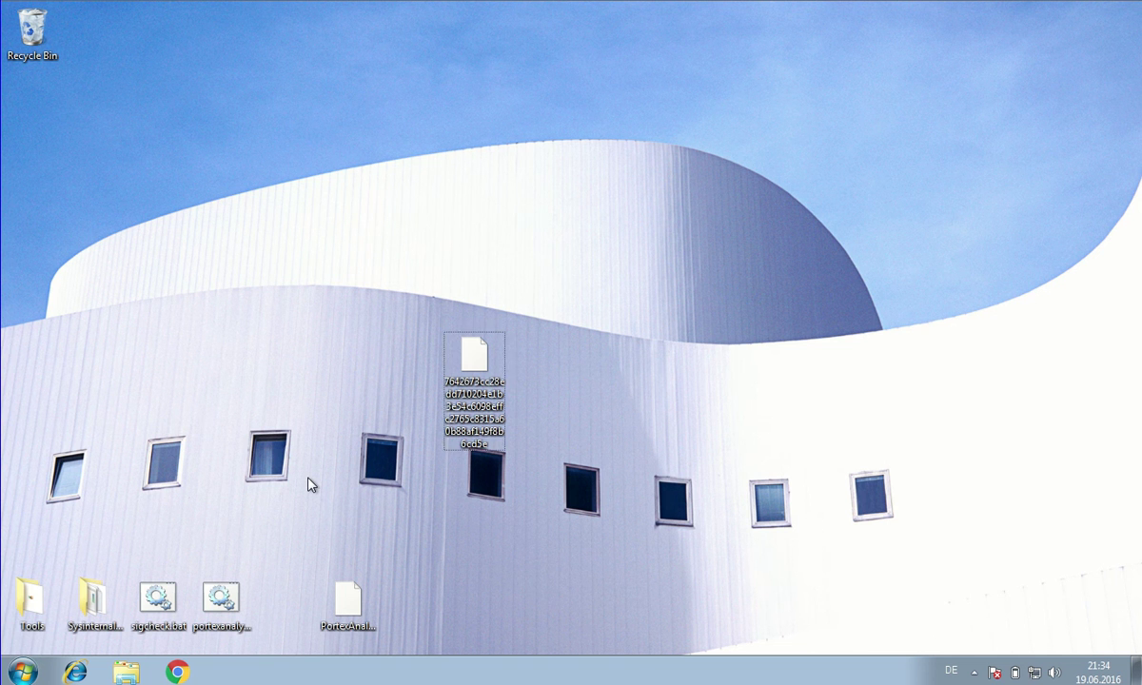
Step: Launch the Registry Editor with the regedit command and allow it to make changes to the computer
key(super+r)
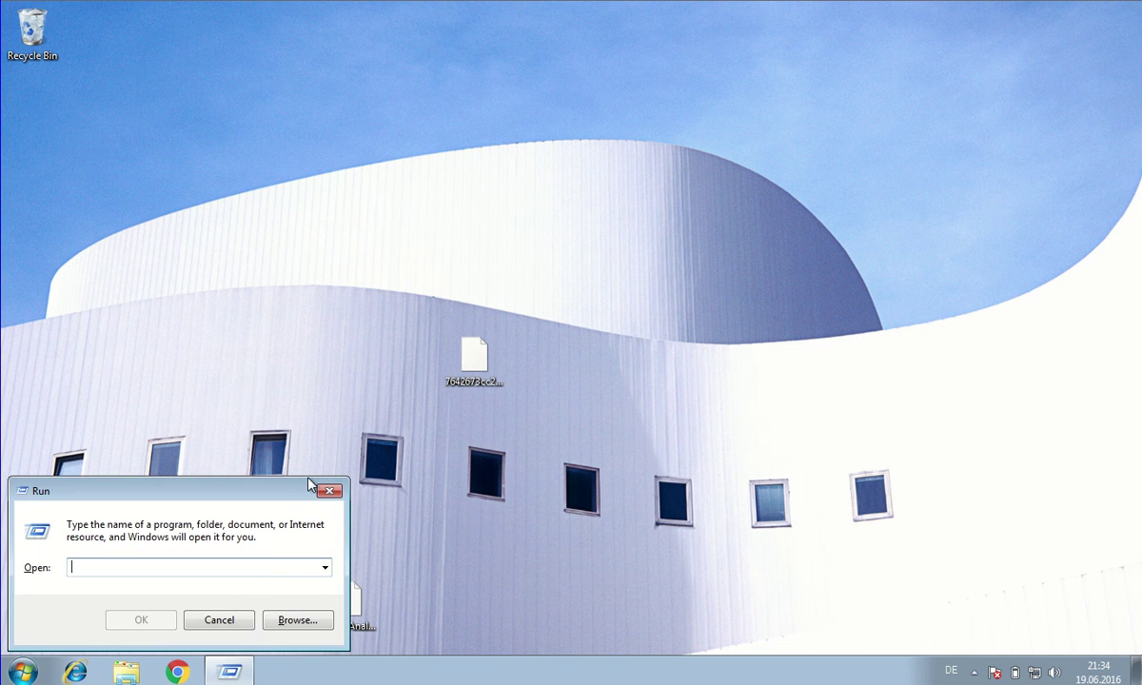
text(regedit)
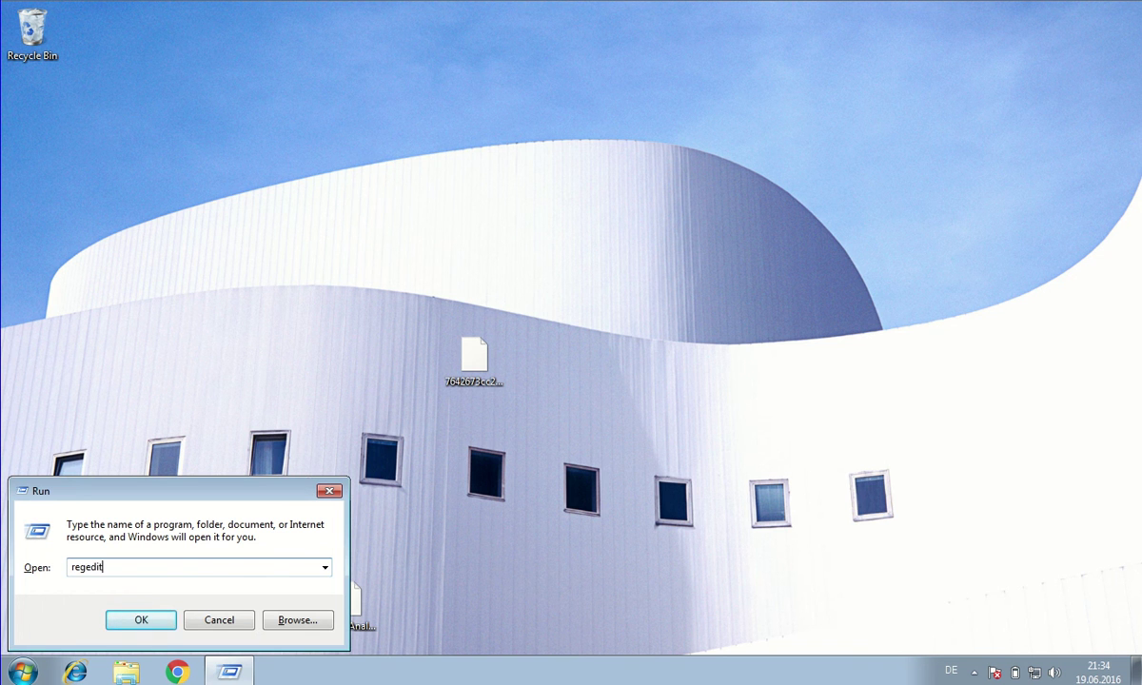
key(Return)
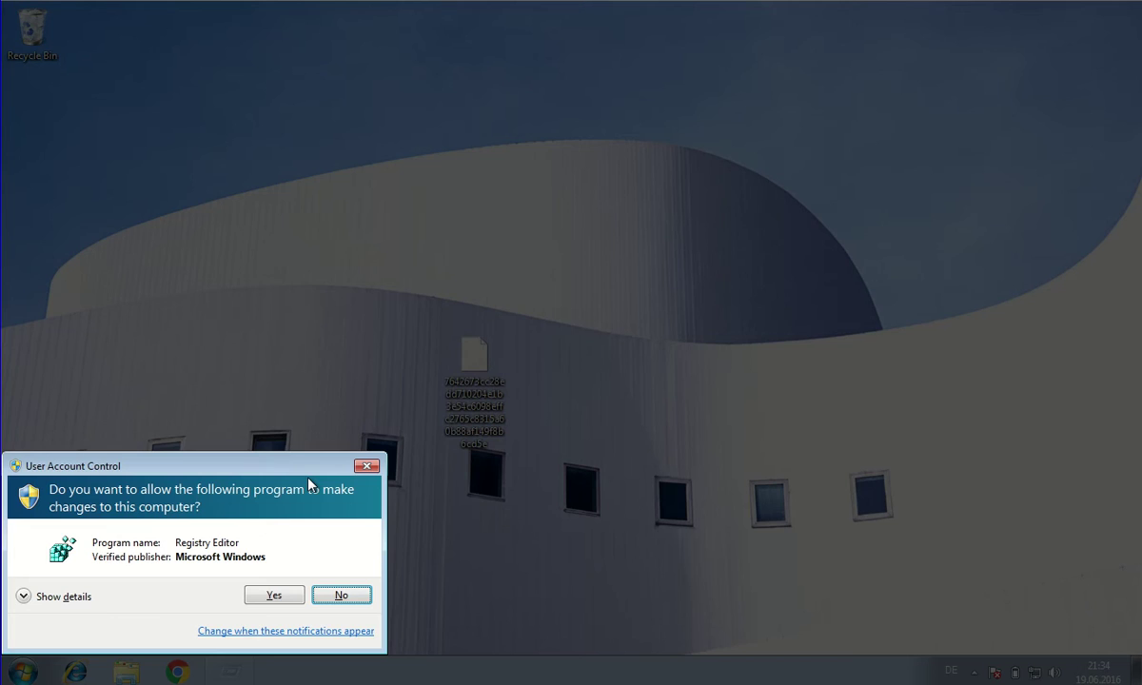
click(267, 595)
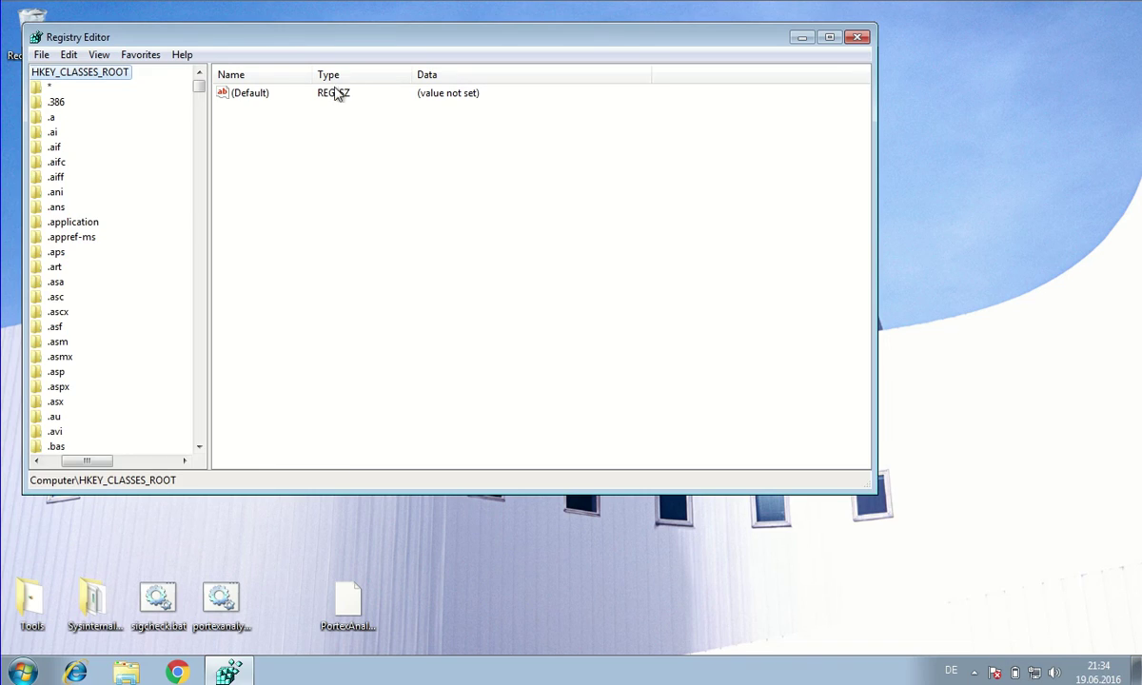
Step: Expand HKEY_CLASSES_ROOT and its * key in the registry tree, and select the shell key beneath it
drag(102, 466, 57, 465)
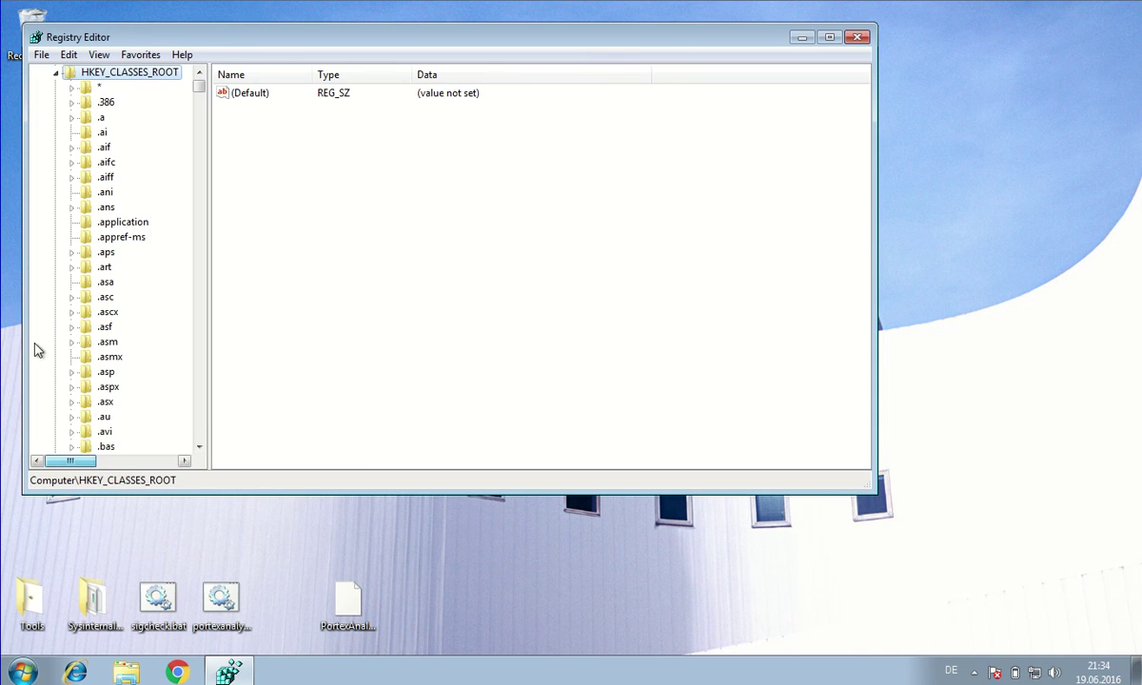
click(54, 80)
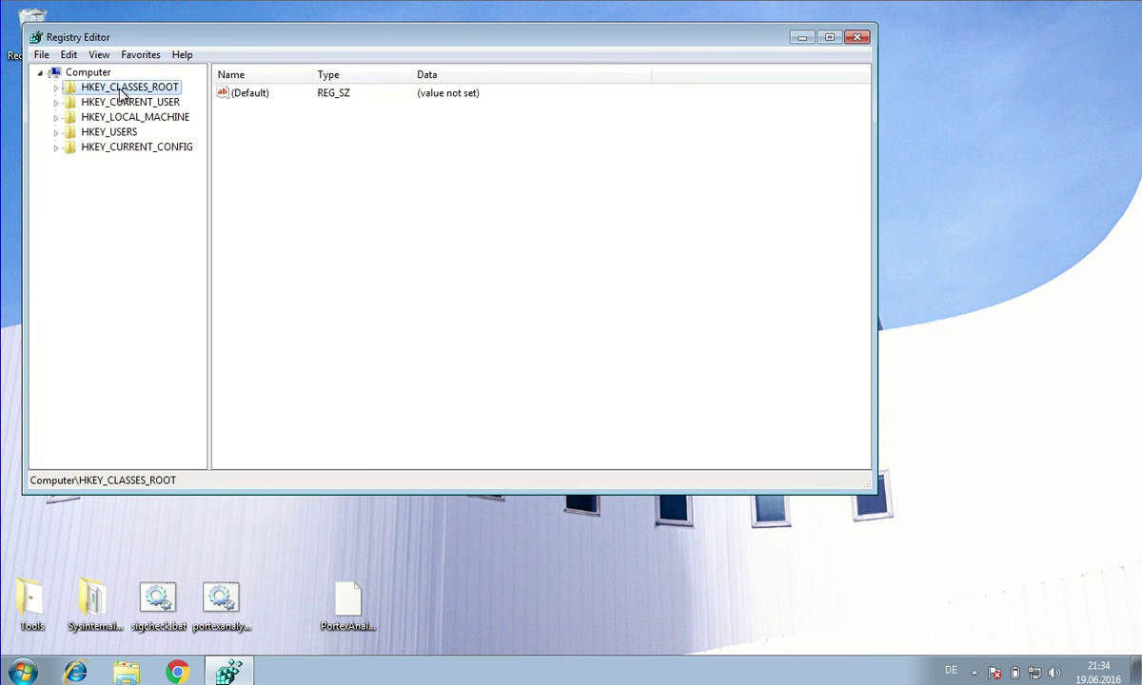
click(56, 87)
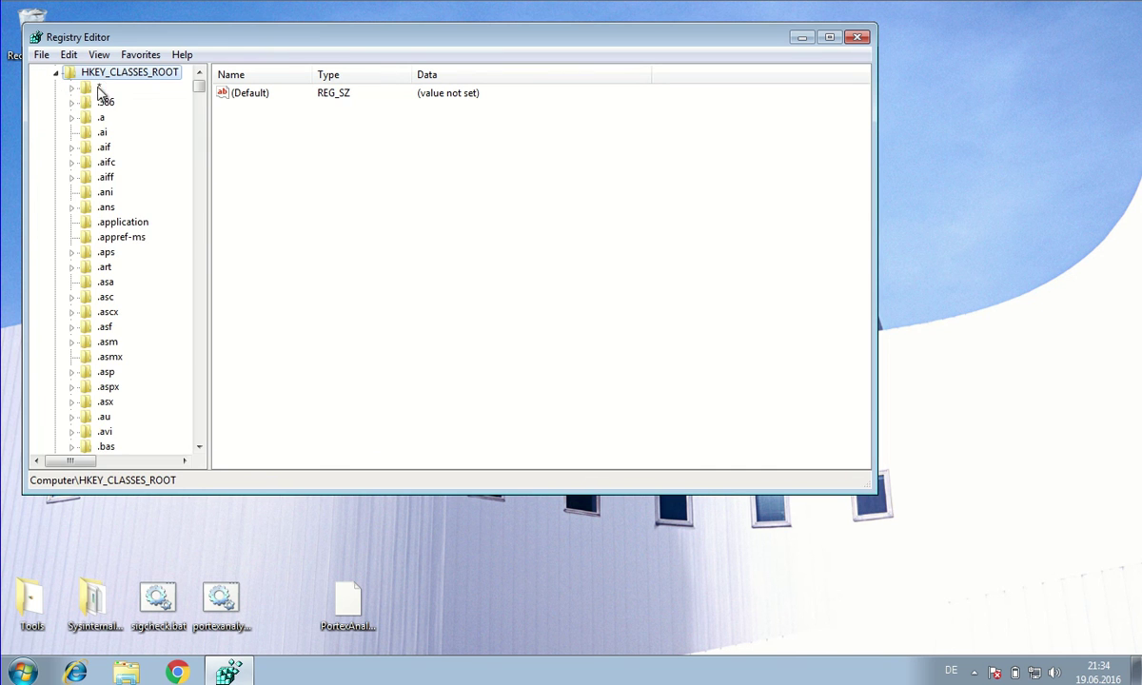
click(71, 87)
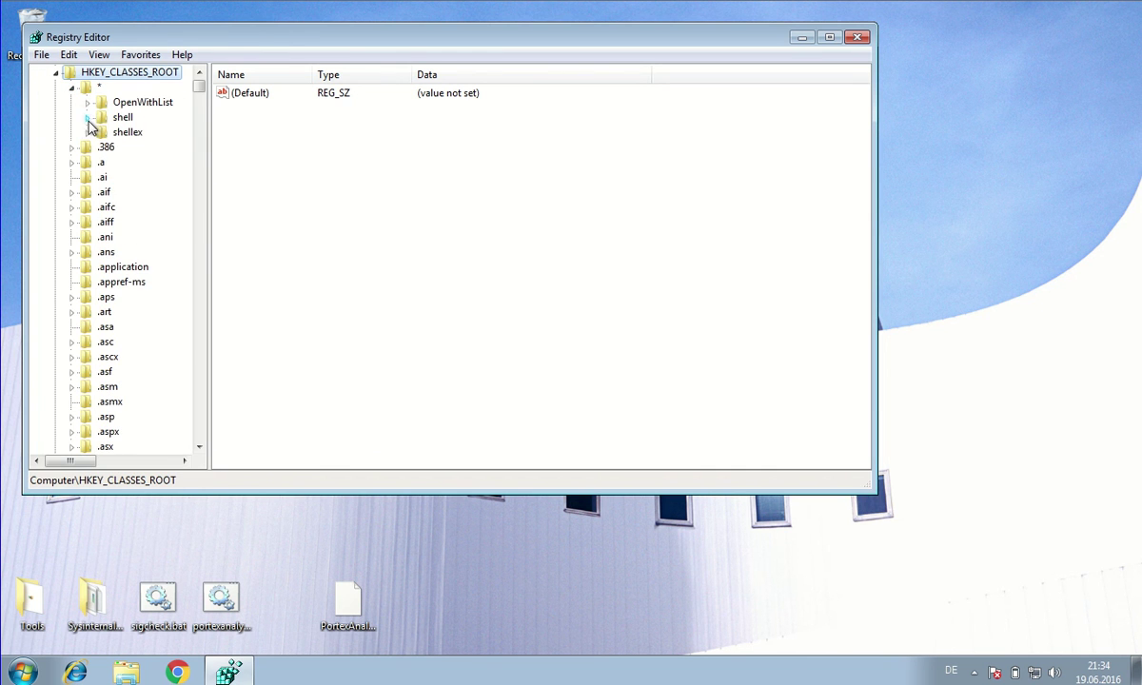
click(87, 117)
click(122, 117)
Step: Create a new key named sigcheck under HKEY_CLASSES_ROOT\*\shell
right_click(125, 117)
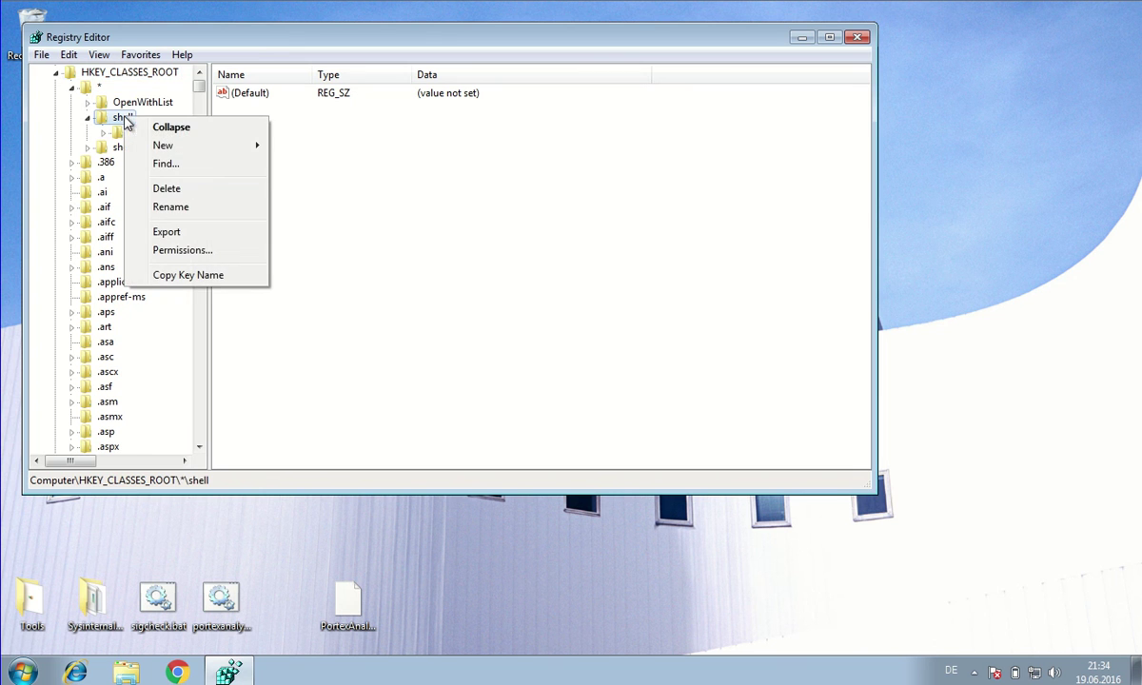
mouse_move(168, 148)
click(335, 157)
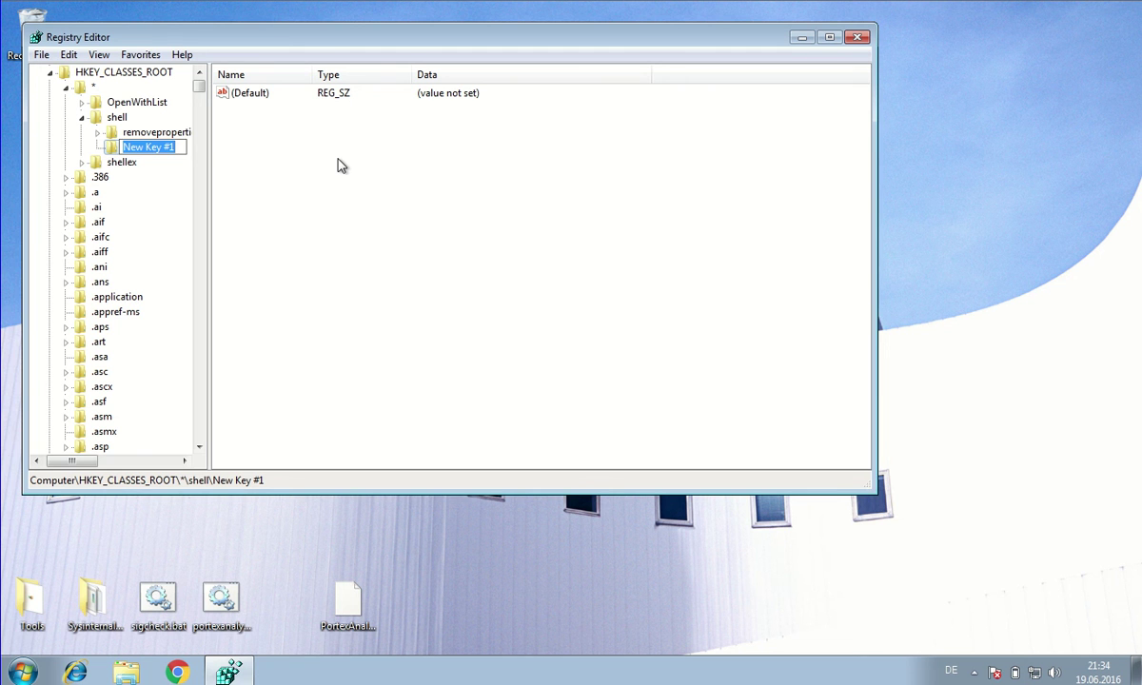
text(sigchec)
key(BackSpace)
key(BackSpace)
key(BackSpace)
key(BackSpace)
text(check)
key(Return)
Step: Add a subkey named command under the sigcheck key
right_click(157, 150)
mouse_move(230, 179)
click(416, 185)
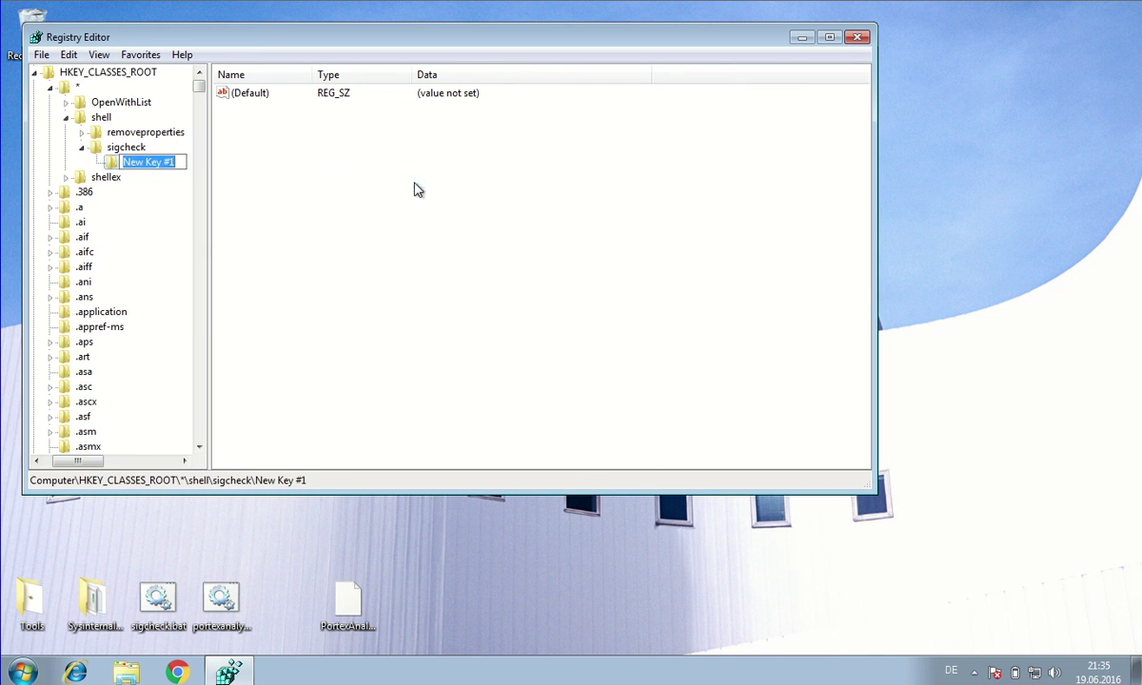
text(command)
key(Return)
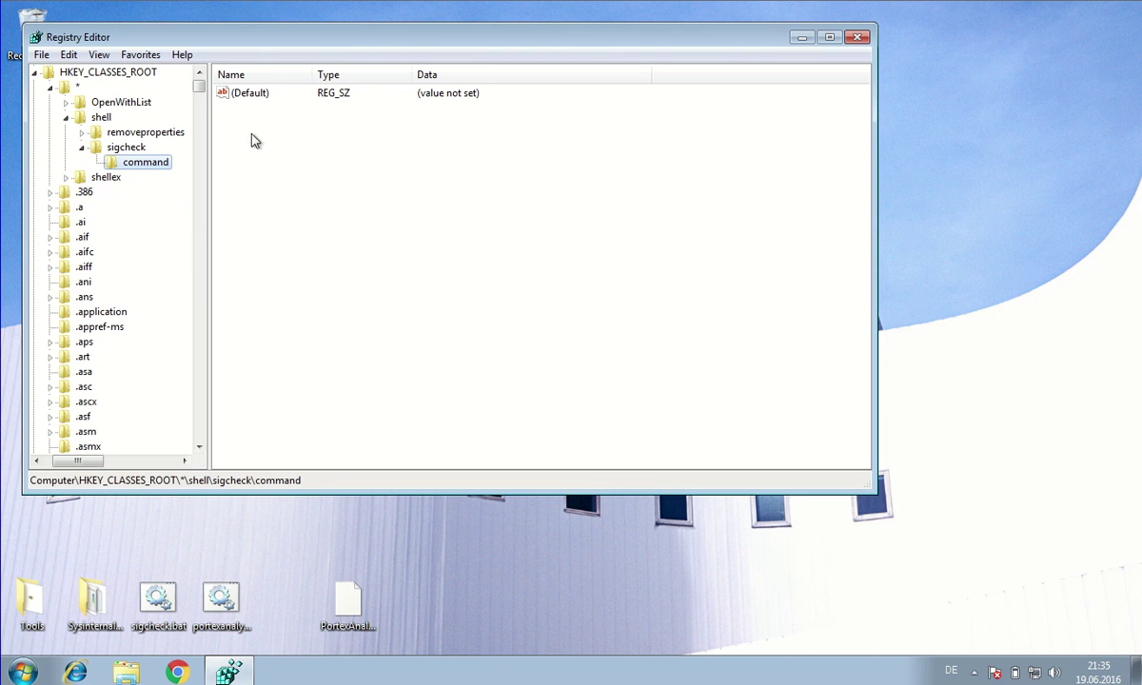
Step: Open the command key's default value for editing and copy the full path of sigcheck.bat from its file properties
click(265, 96)
double_click(265, 96)
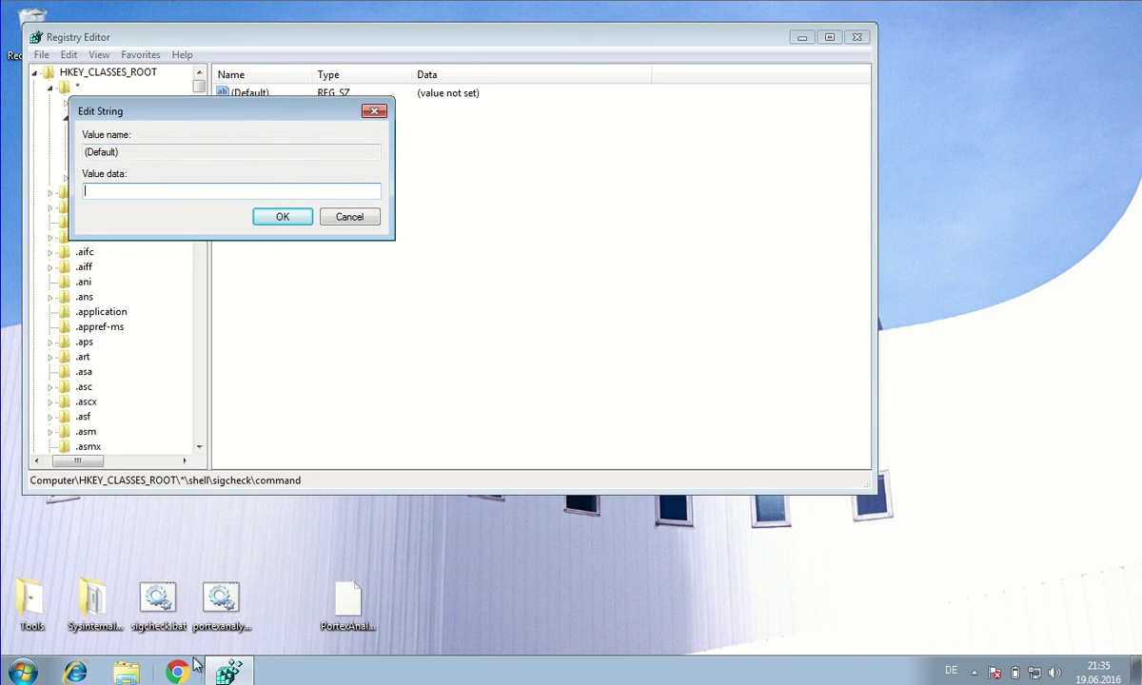
right_click(168, 607)
click(202, 599)
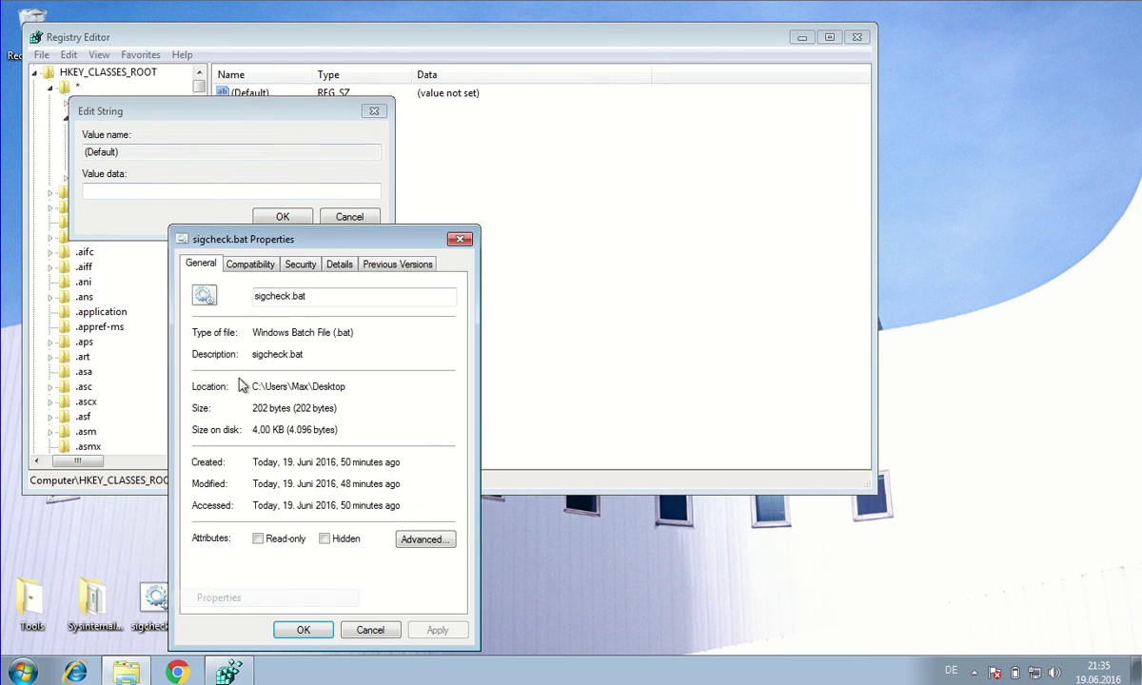
click(252, 263)
click(300, 264)
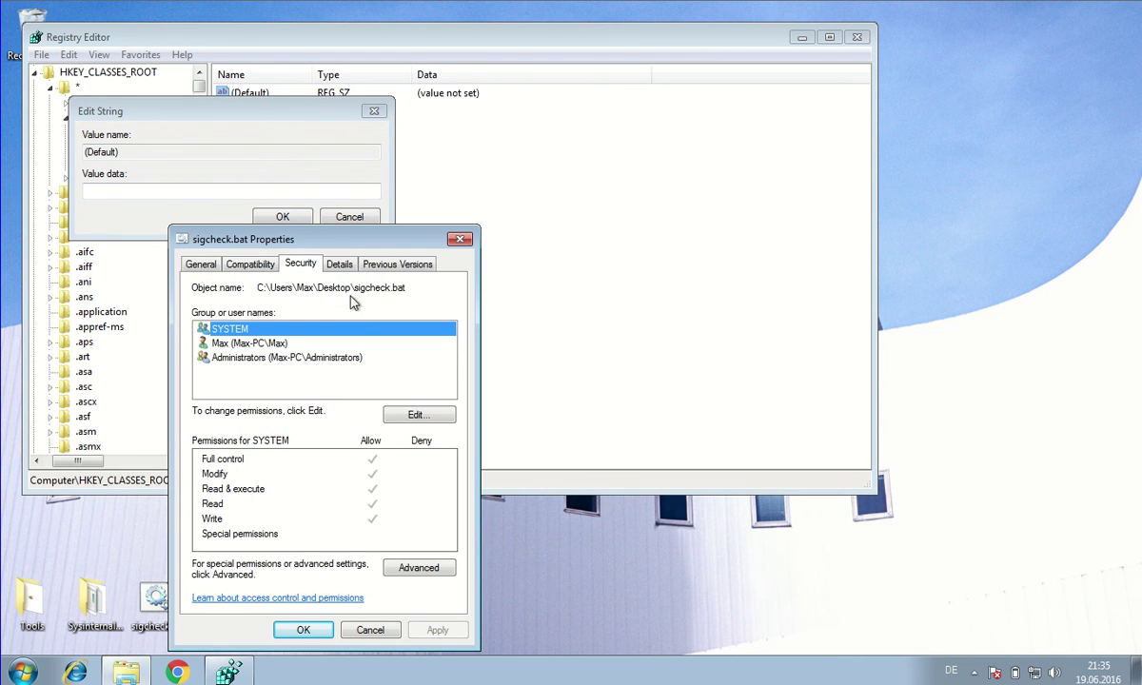
drag(407, 288, 243, 285)
key(ctrl+c)
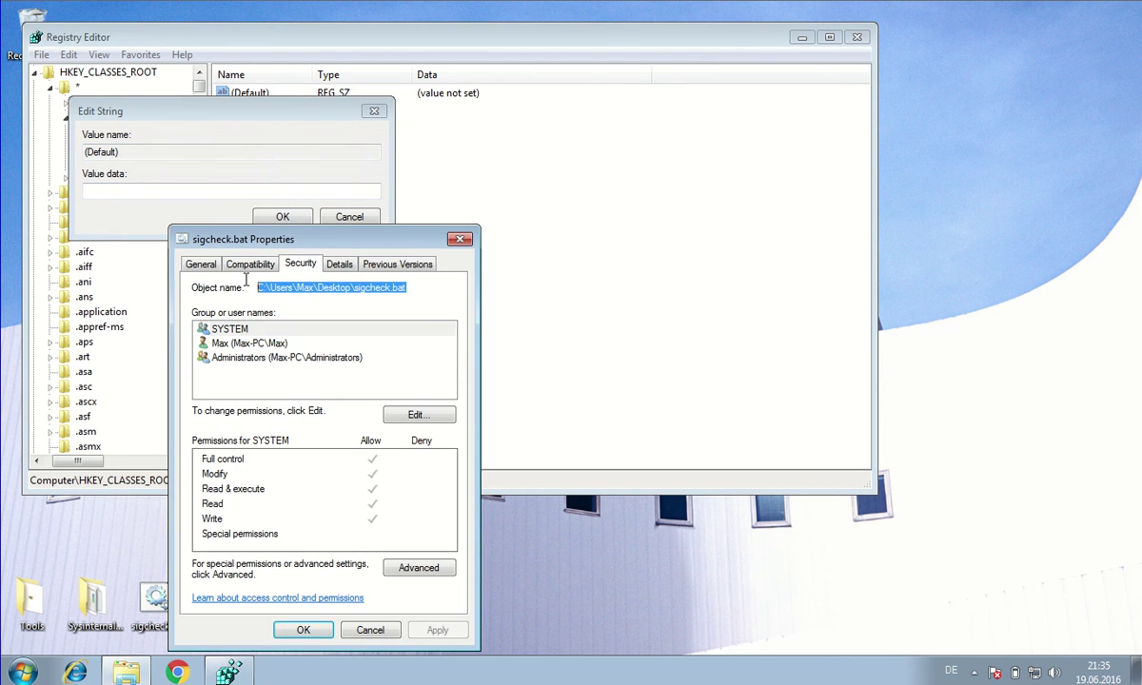
click(297, 629)
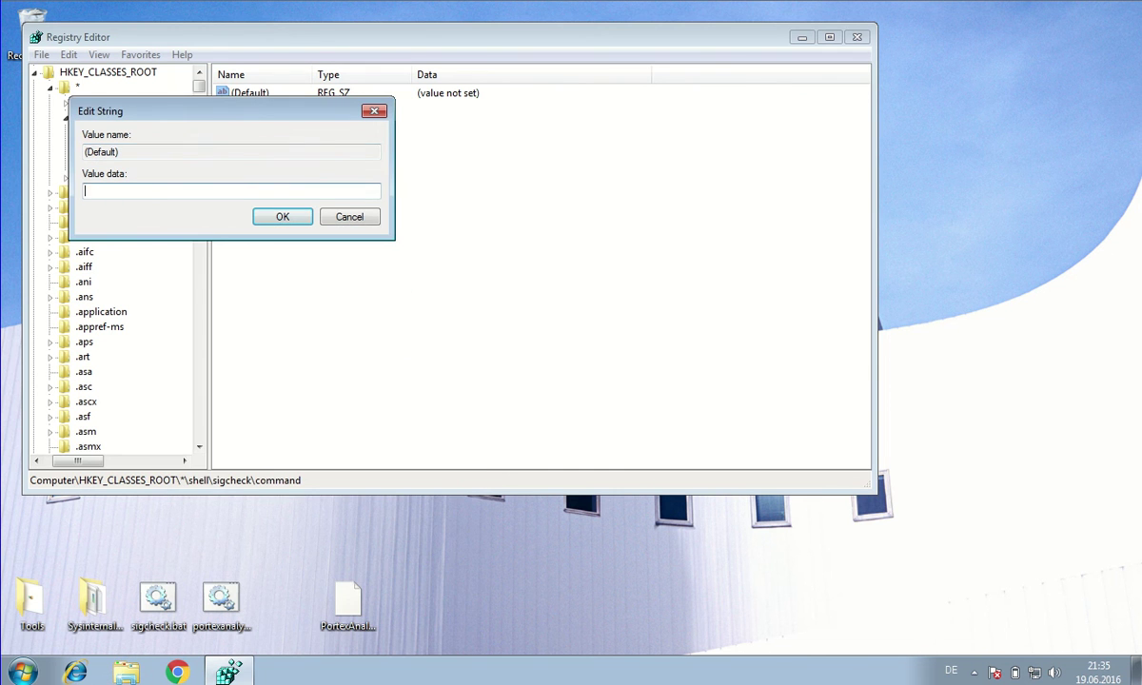
Step: Set the command key's default value to the quoted full path of sigcheck.bat followed by "%1"
key(ctrl+v)
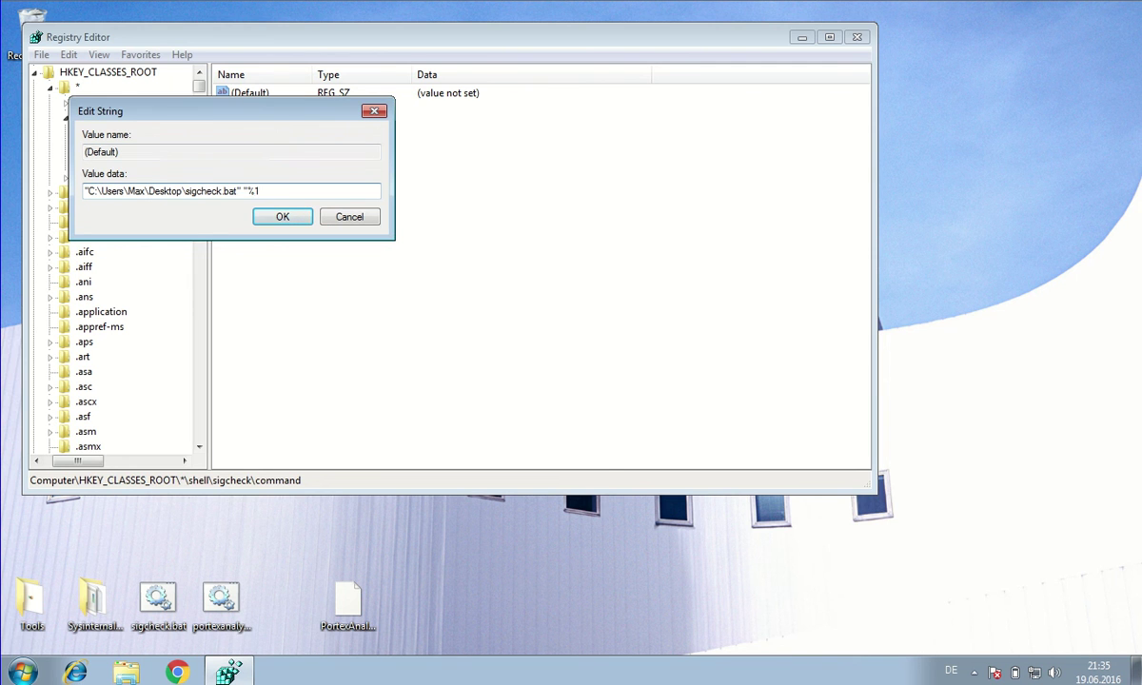
double_click(245, 191)
click(347, 594)
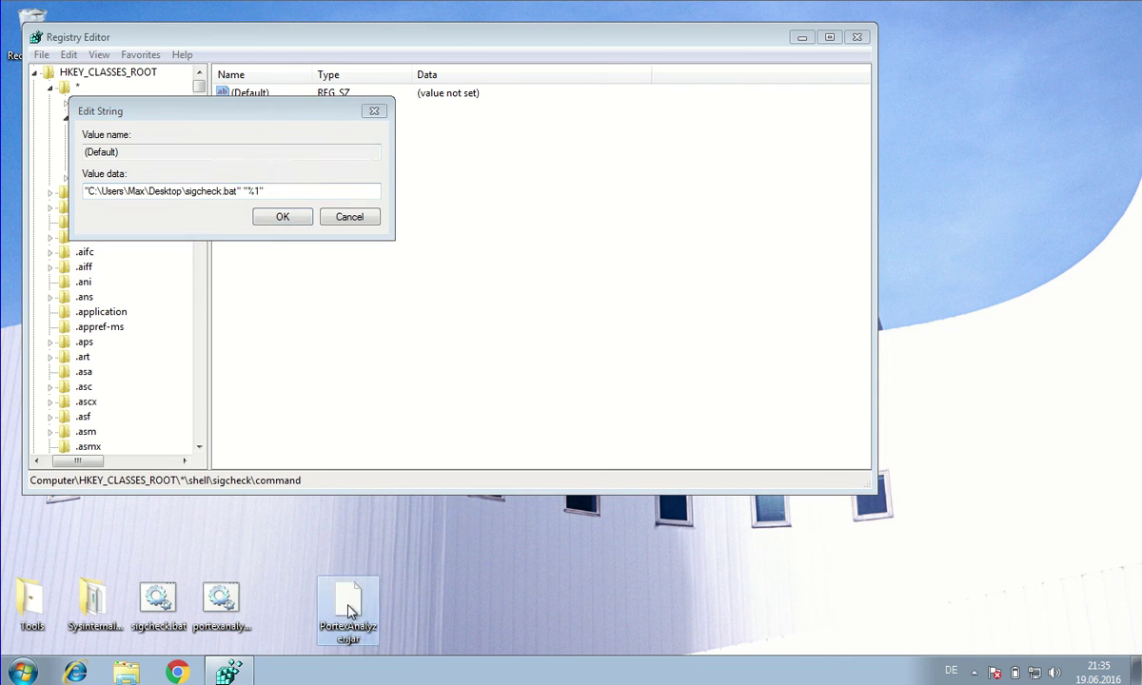
click(282, 219)
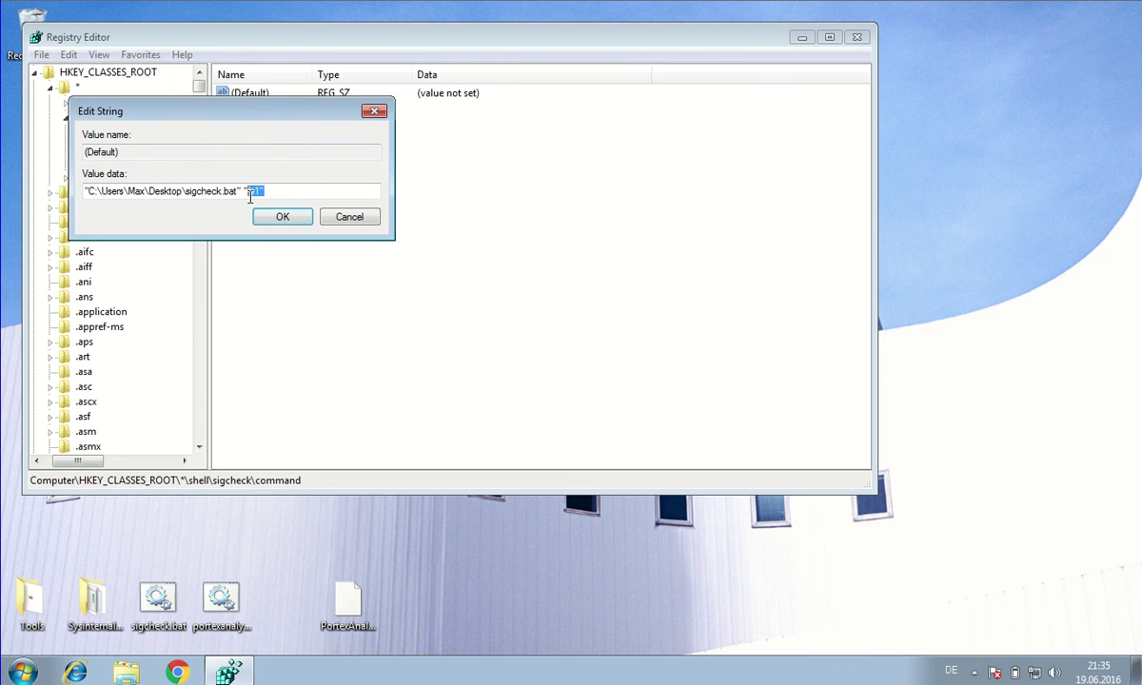
click(282, 218)
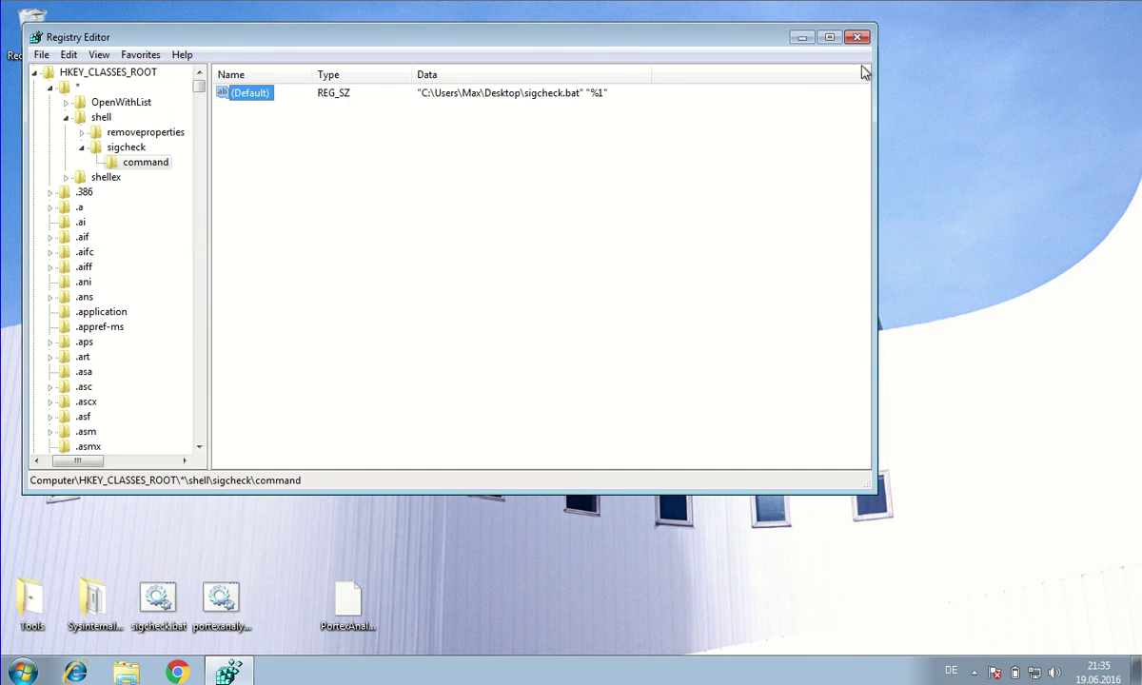
Step: Uncover the sample file on the desktop, test the new sigcheck context entry on it, and close the report
drag(635, 53, 669, 476)
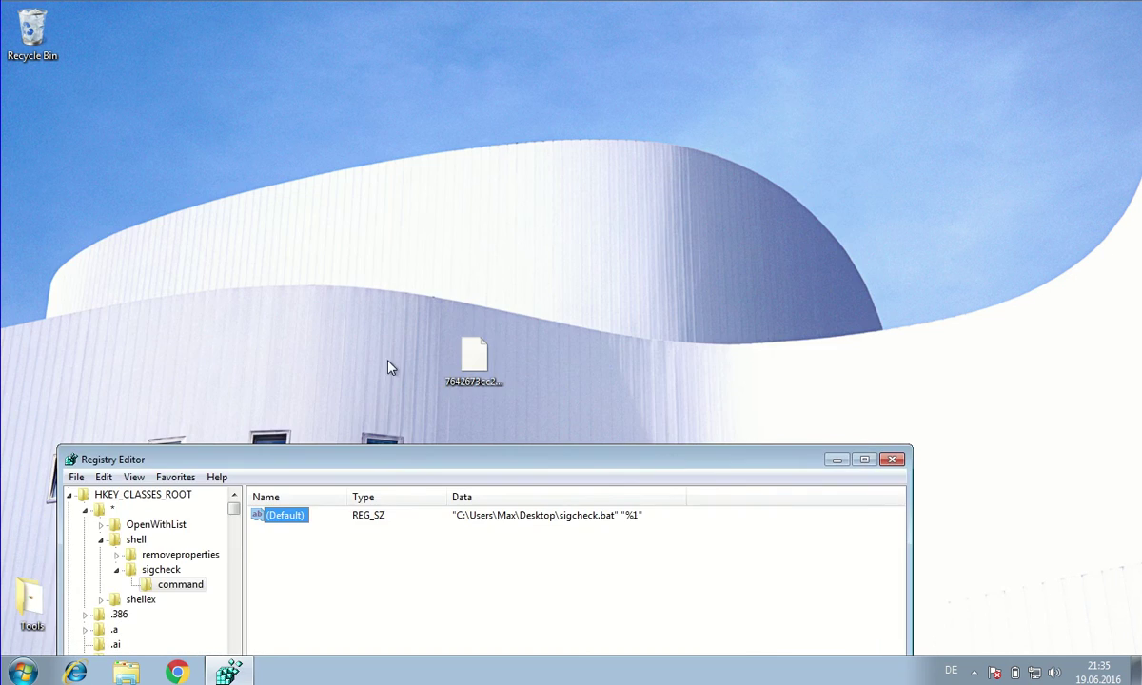
click(479, 368)
right_click(478, 368)
click(507, 390)
click(1026, 72)
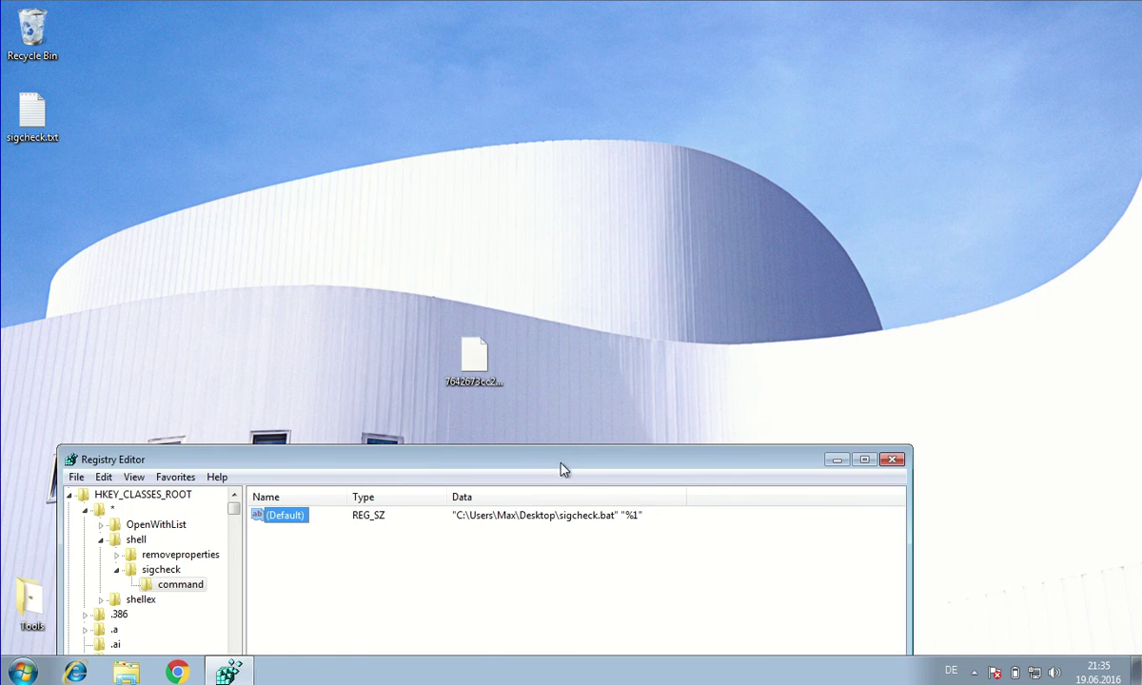
Step: Collapse the shell key under * and check whether the SysinternalsSuite folder's context menu offers a sigcheck entry
drag(564, 454, 576, 107)
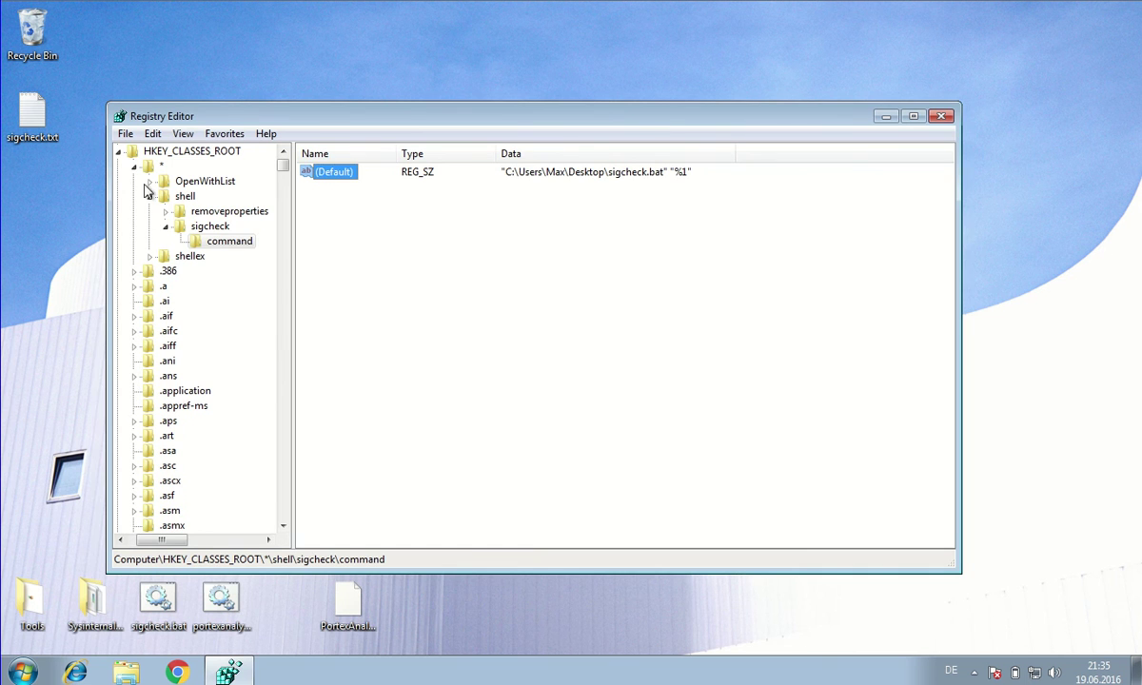
click(151, 197)
right_click(93, 613)
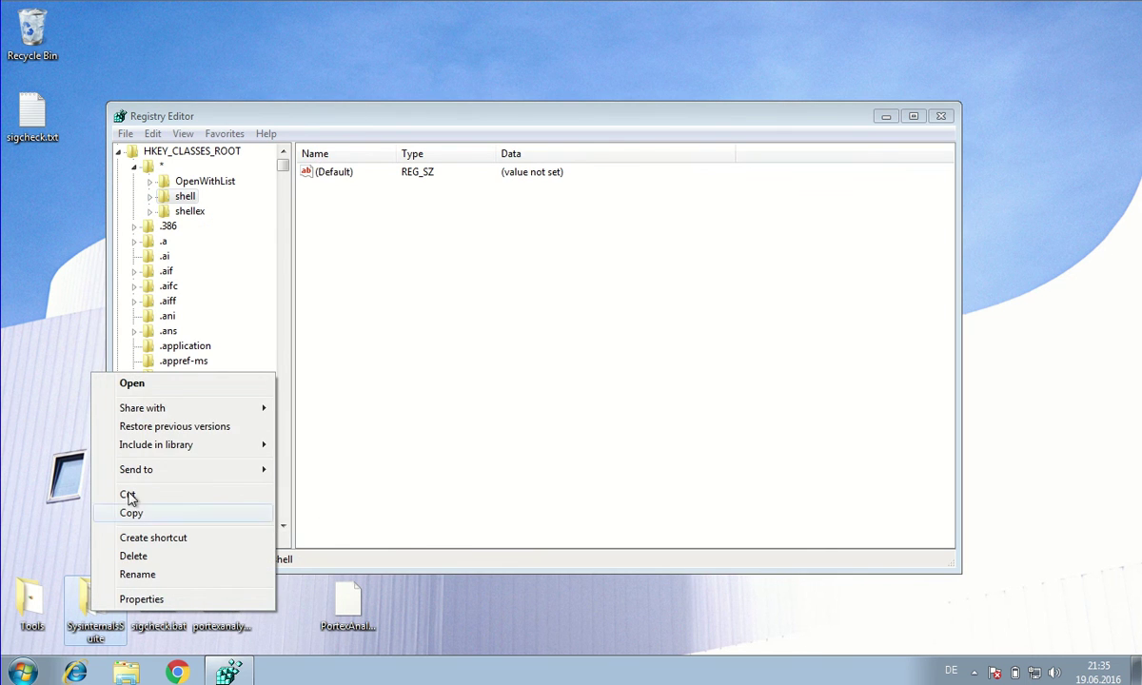
click(434, 298)
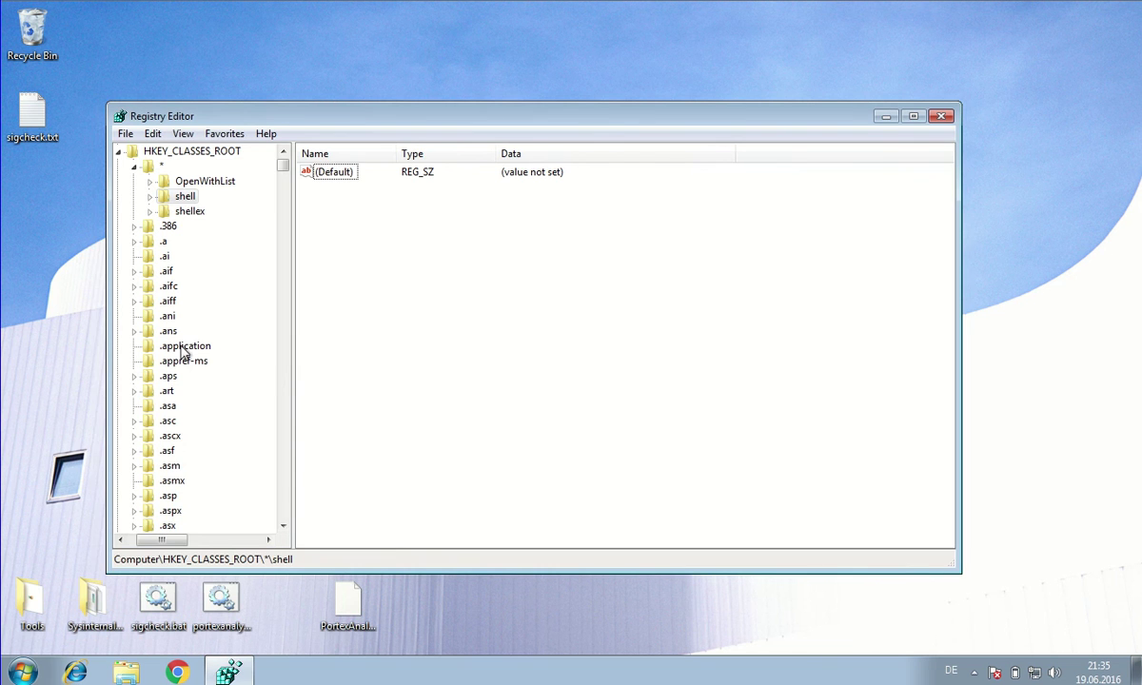
Step: Collapse the * key and expand HKEY_CLASSES_ROOT\directory down to its shell key
click(163, 451)
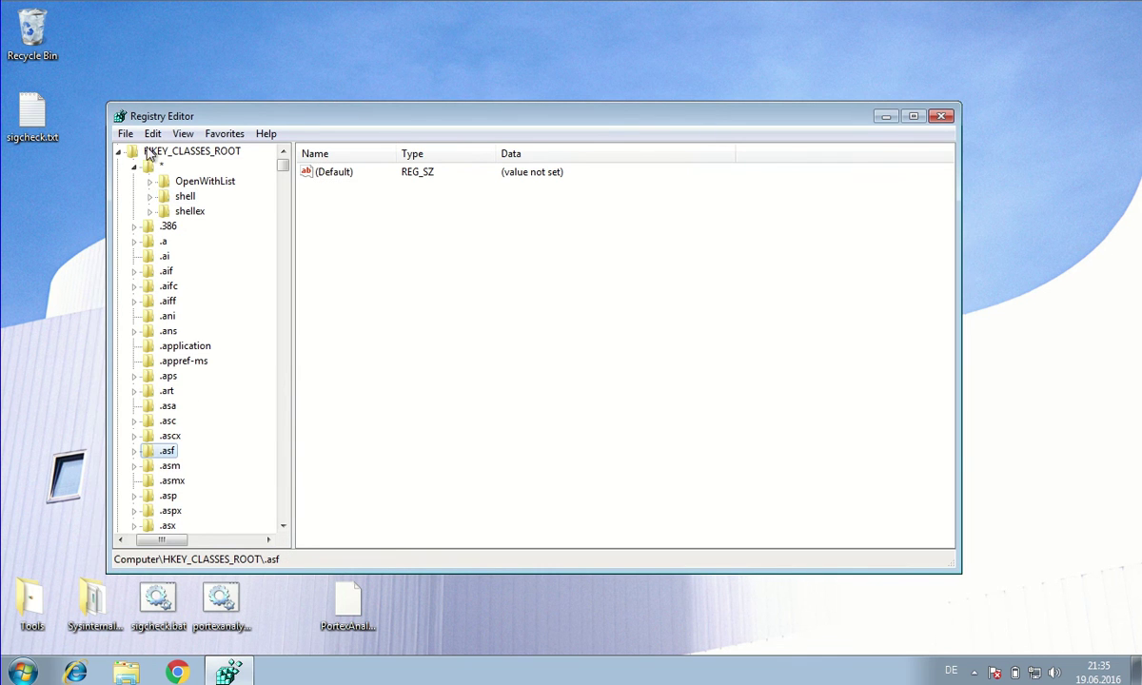
click(133, 167)
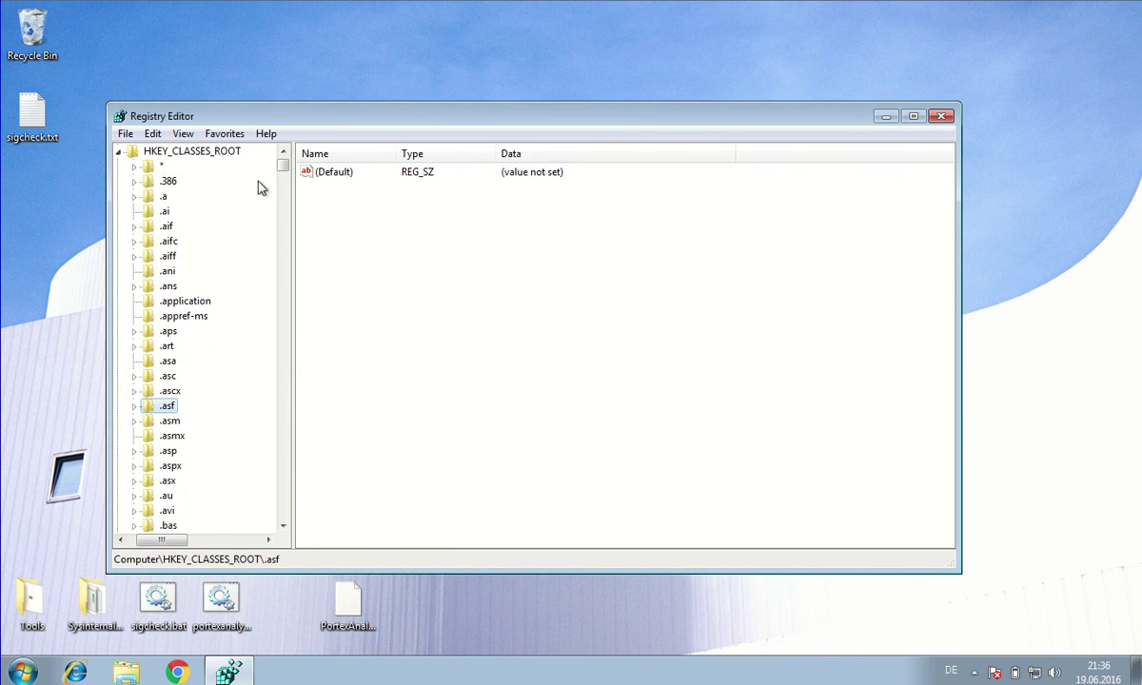
drag(283, 164, 286, 251)
scroll(186, 428, up, 6)
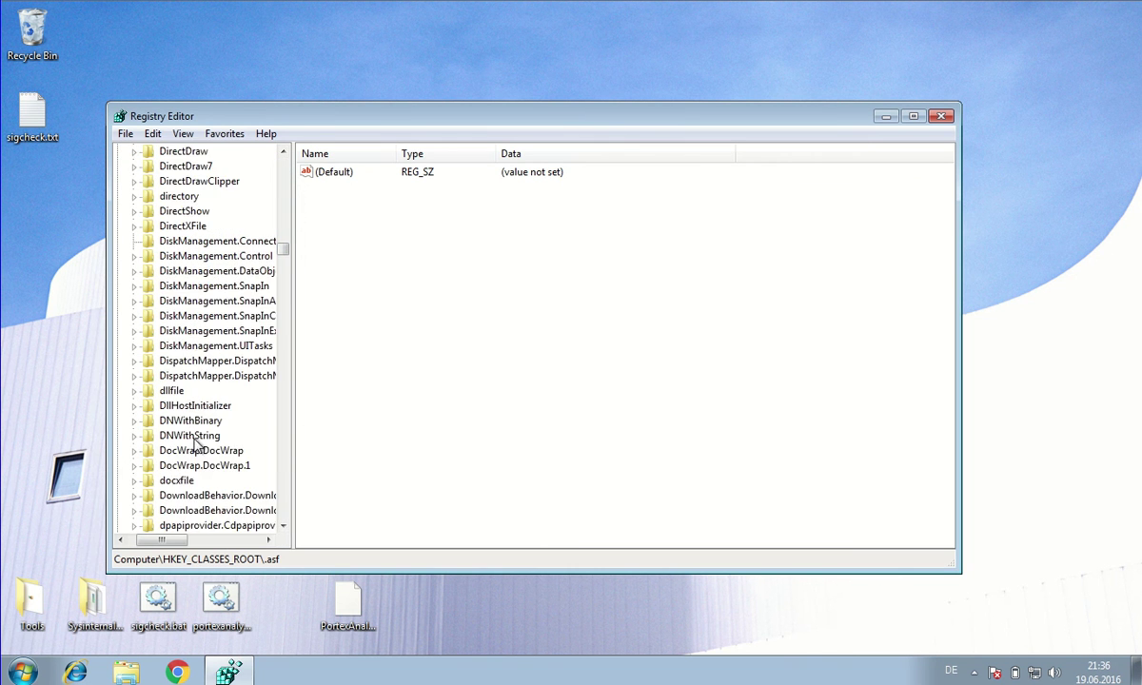
click(178, 376)
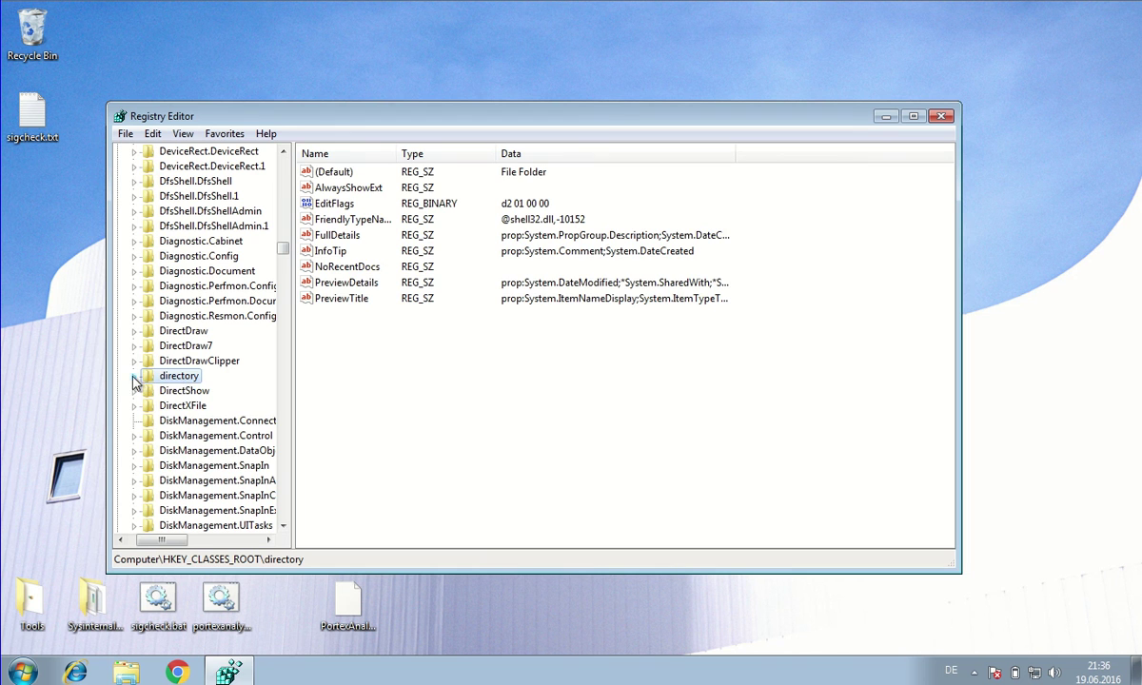
click(135, 376)
click(185, 420)
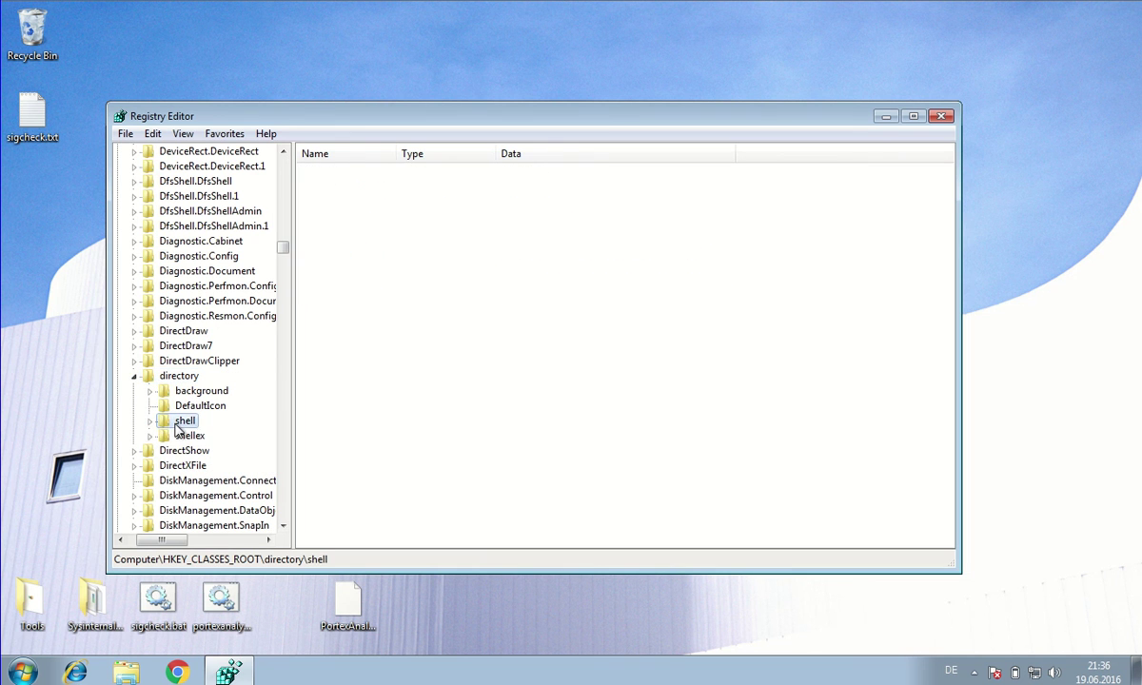
click(149, 420)
Step: Create a new key named sigcheck under HKEY_CLASSES_ROOT\directory\shell
right_click(179, 425)
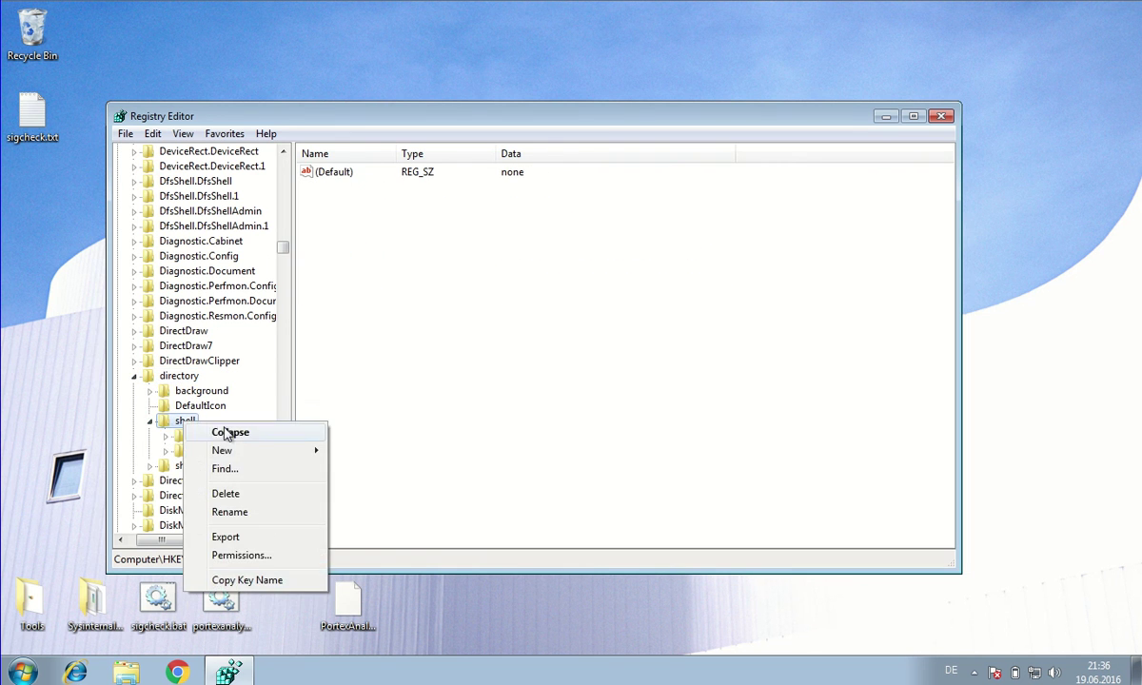
mouse_move(242, 450)
click(367, 452)
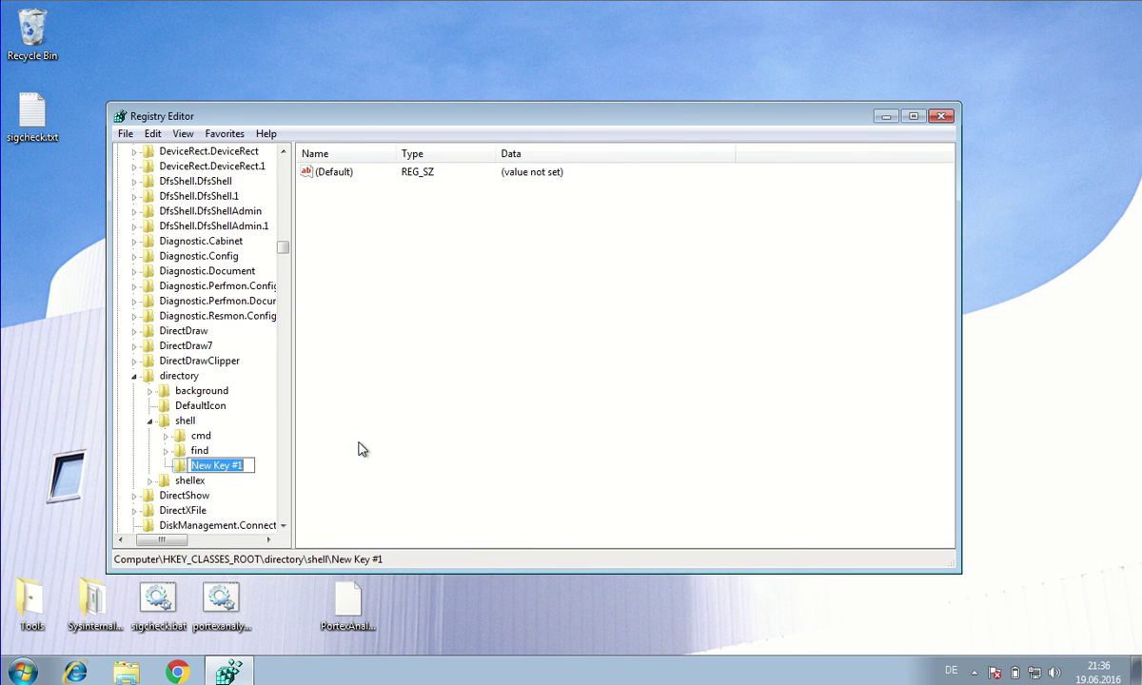
text(sigcheck)
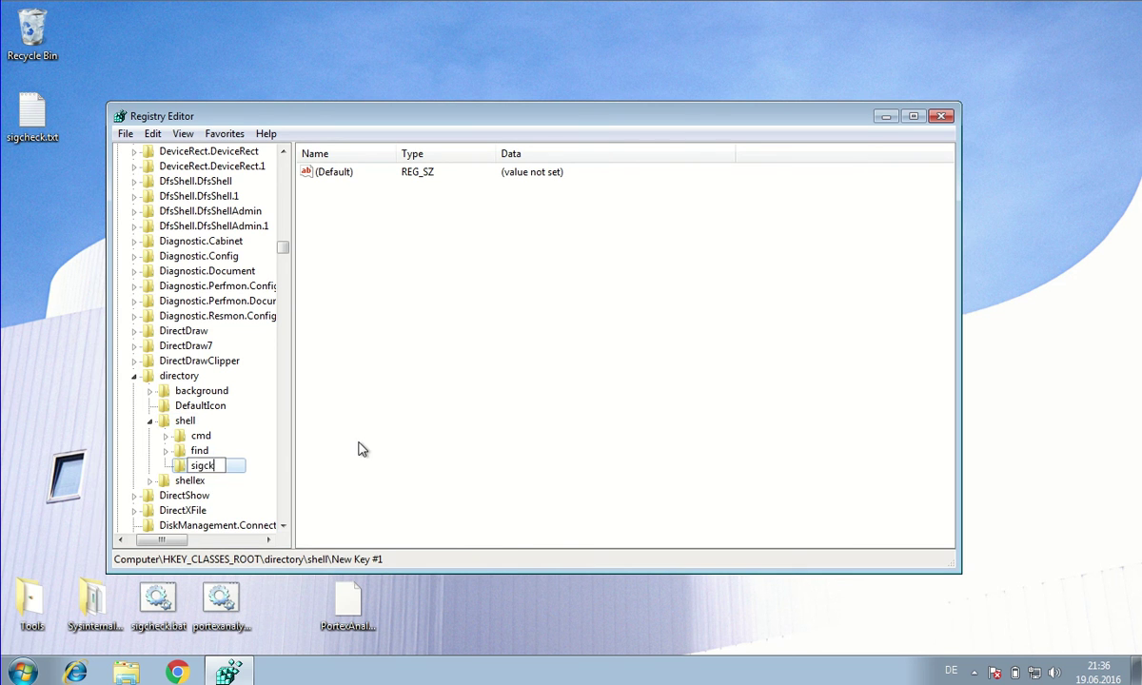
key(Return)
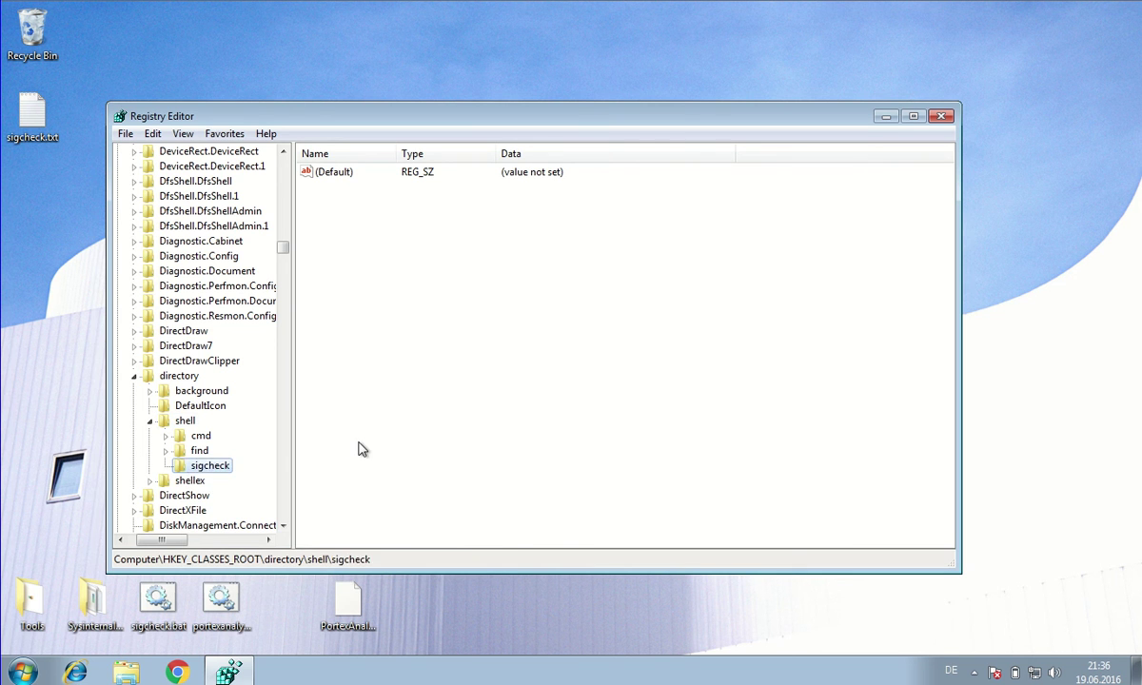
Step: Add a subkey named command beneath the directory shell's sigcheck key
right_click(221, 468)
mouse_move(275, 499)
click(419, 500)
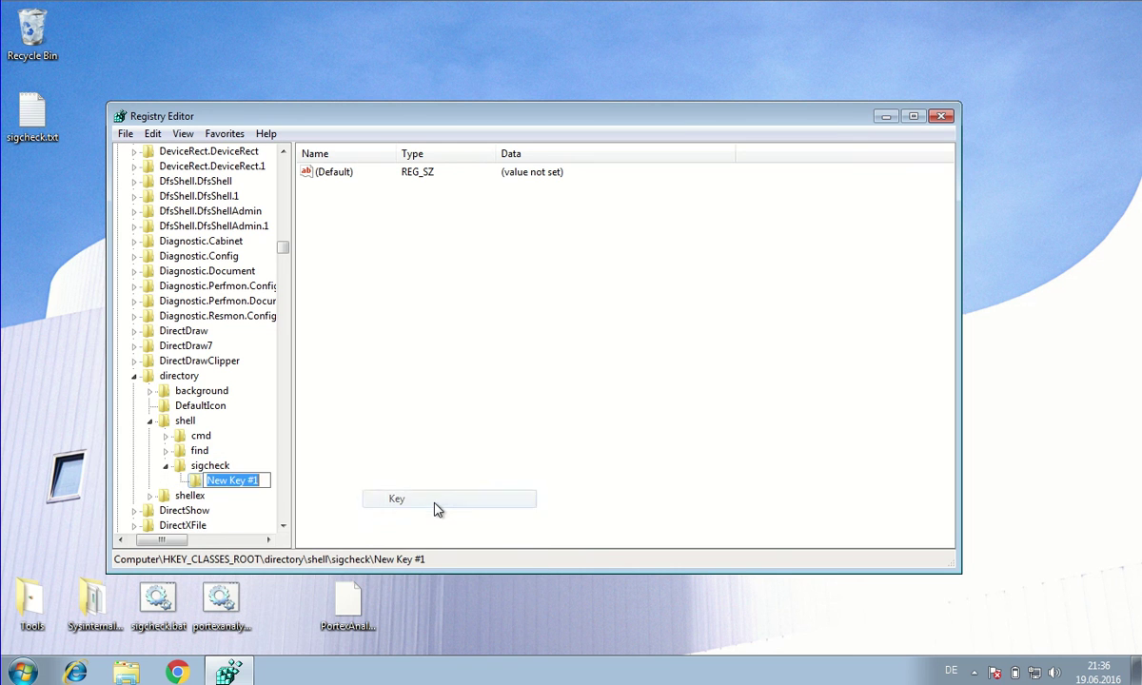
text(command)
key(Return)
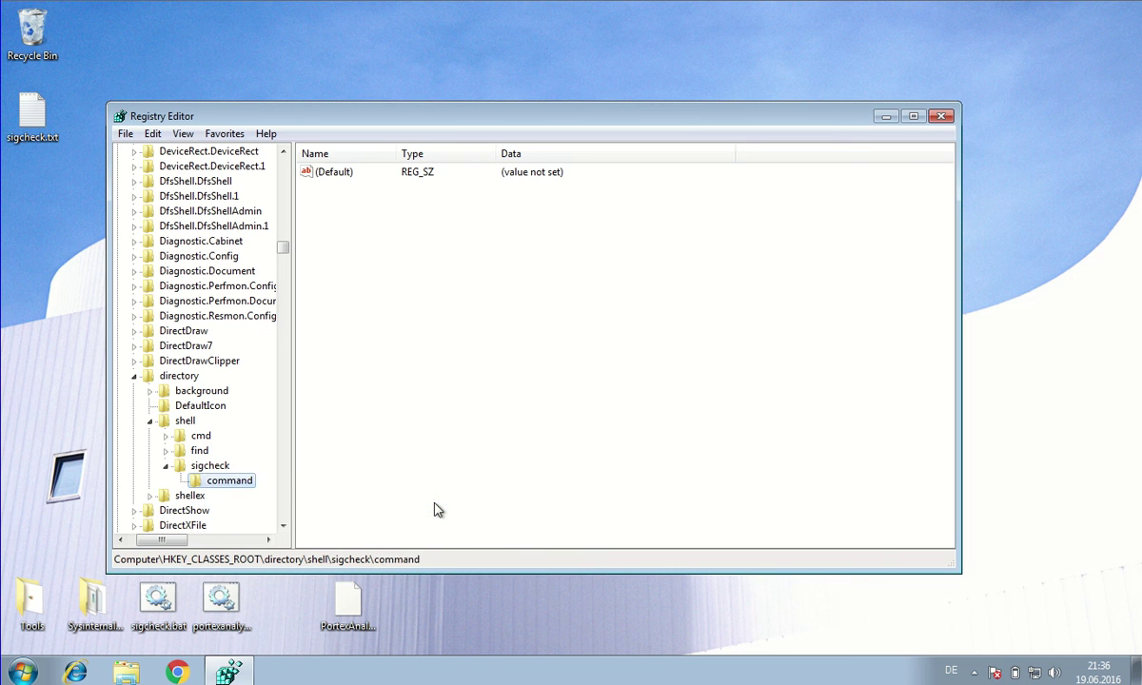
Step: Set the default value of the directory sigcheck command key to the quoted path of sigcheck.bat plus "%1"
double_click(326, 171)
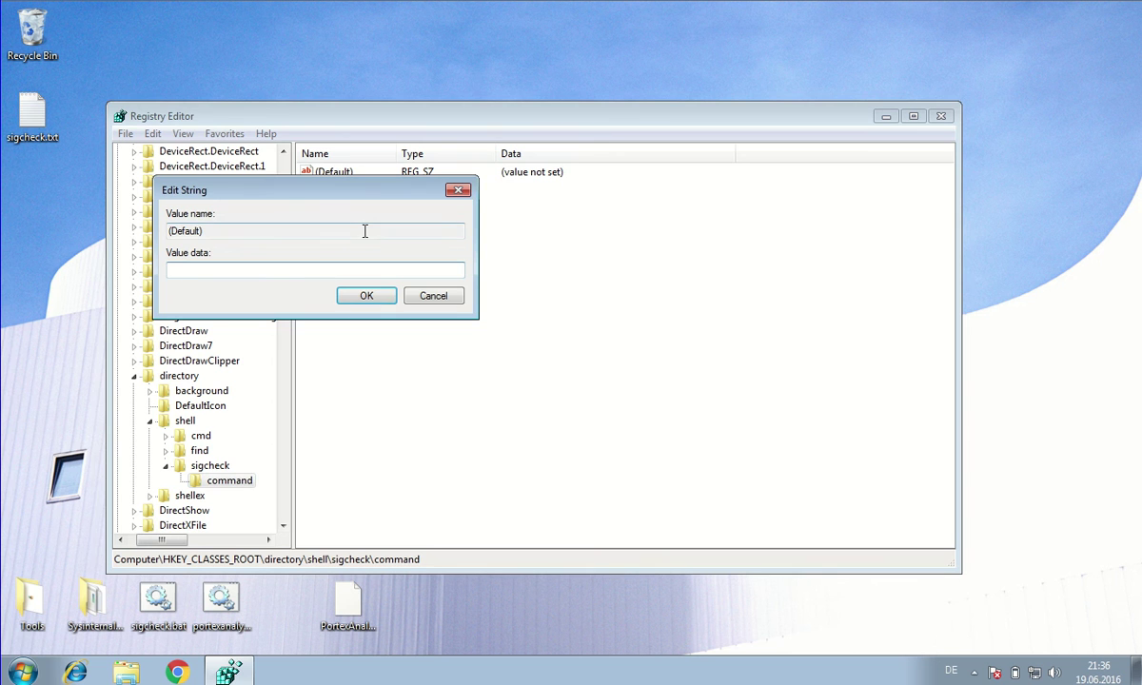
text(C:\Users\Max\Desktop\sigcheck.bat)
text("%1")
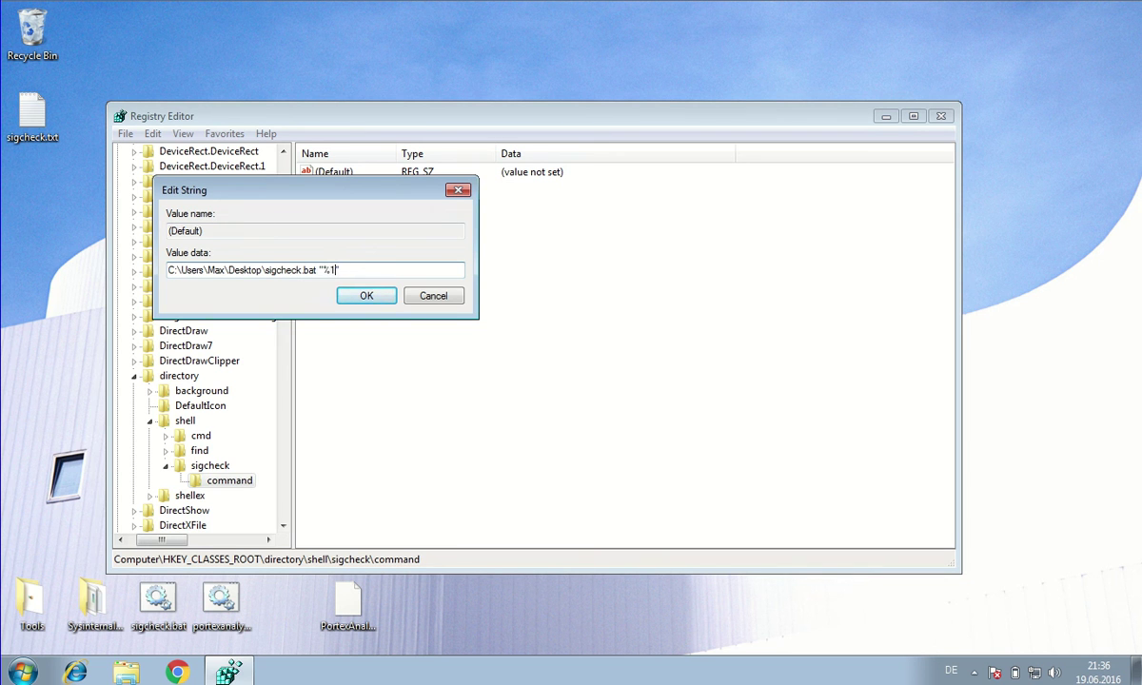
click(318, 270)
text(")
key(Home)
text(")
click(365, 297)
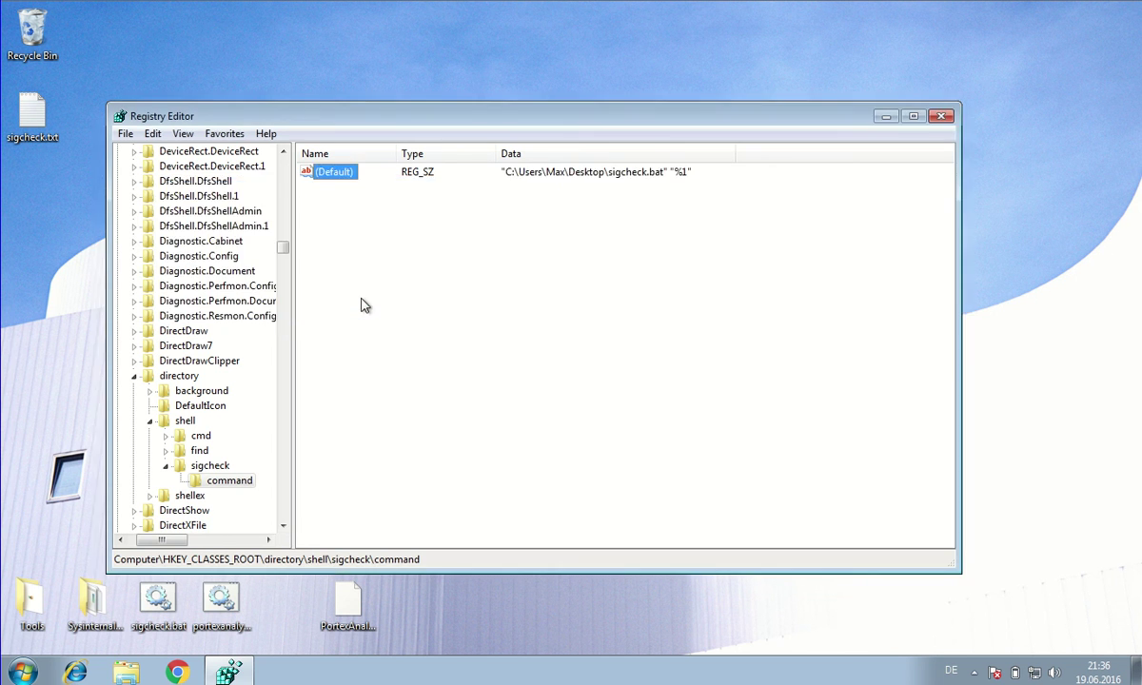
Step: Close the registry, run the sigcheck context entry on the SysinternalsSuite folder, and look through the resulting report
click(941, 116)
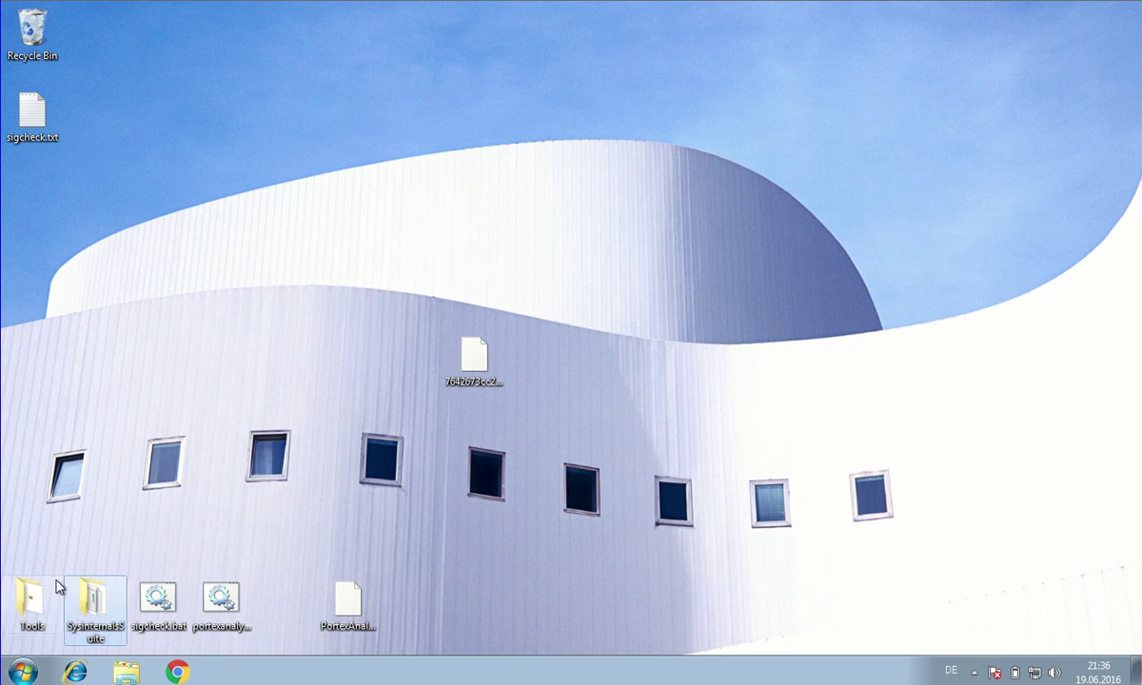
right_click(103, 609)
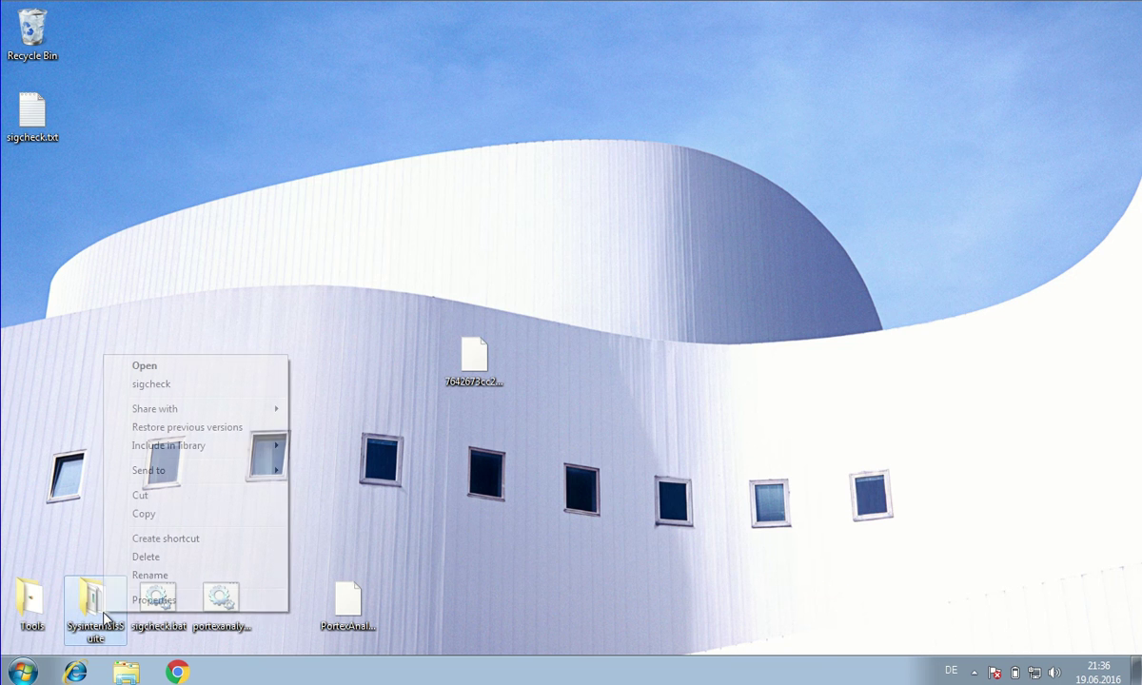
click(173, 384)
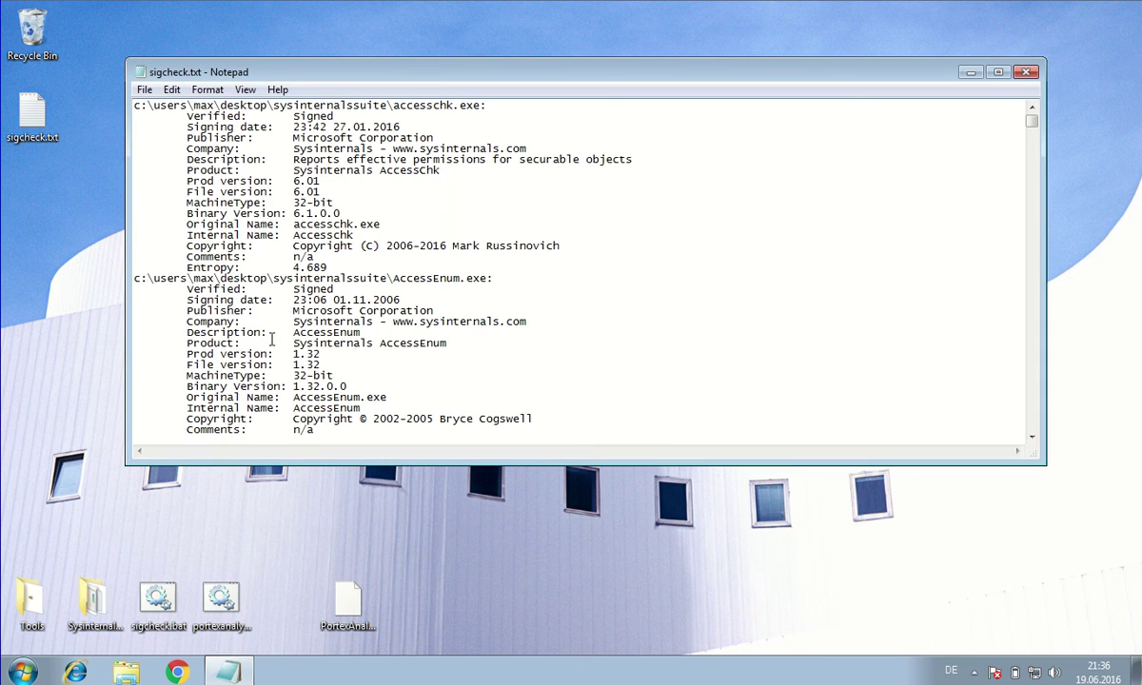
scroll(449, 264, down, 9)
scroll(448, 264, down, 8)
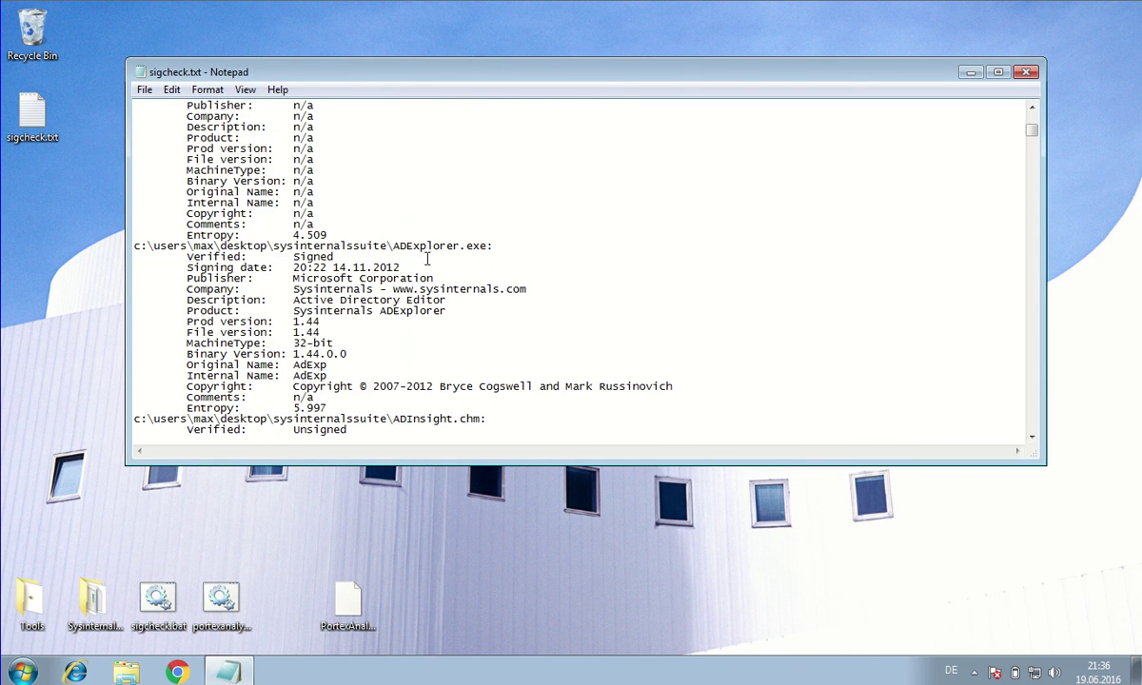
click(1025, 73)
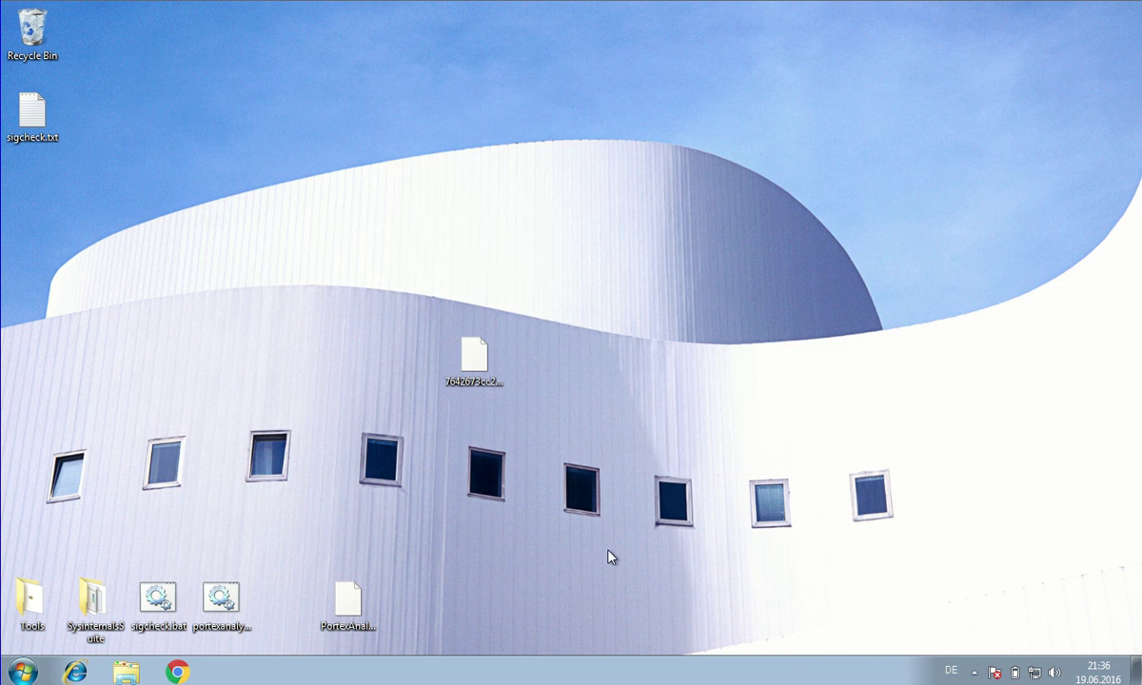